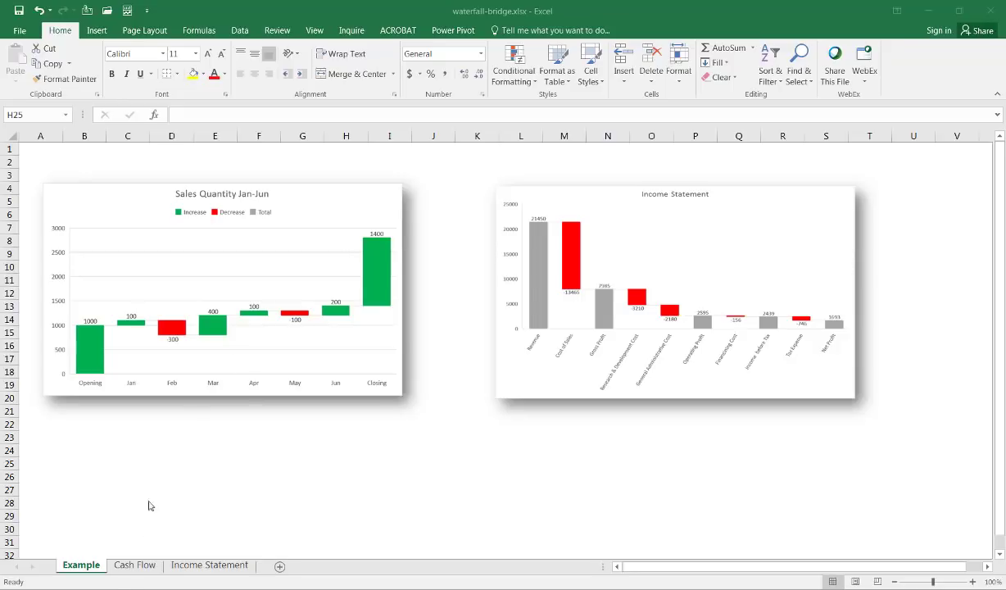
Step: Rename the Cash Flow sheet to "Quantity Flow"
click(132, 566)
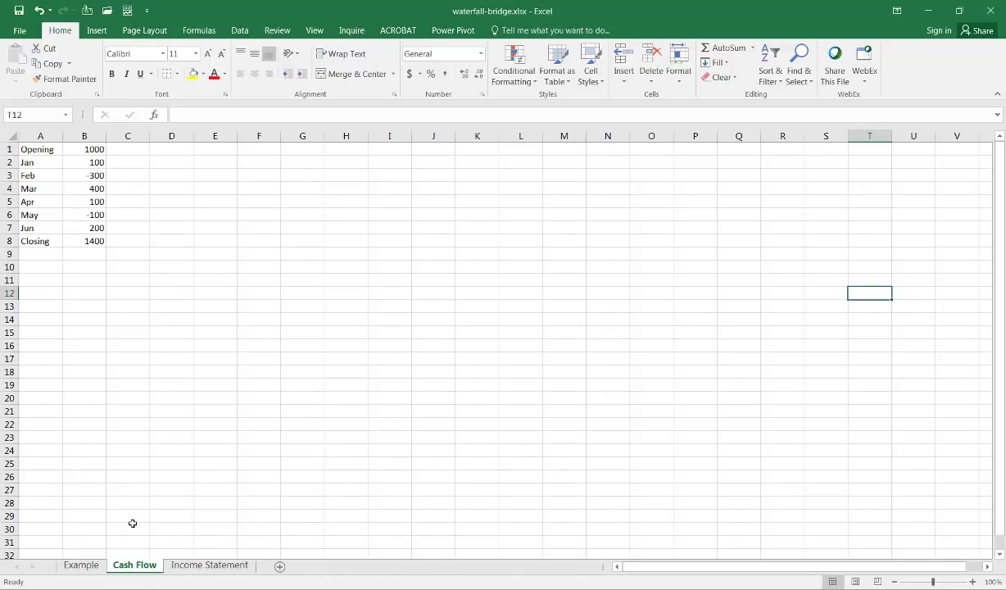
double_click(141, 567)
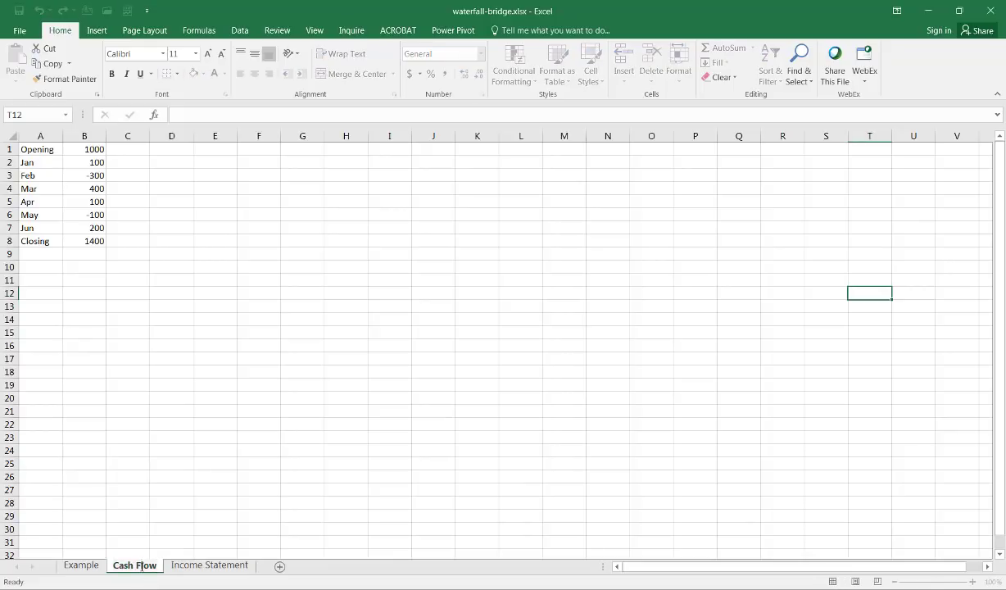
double_click(123, 565)
text(Q)
text(uantiy)
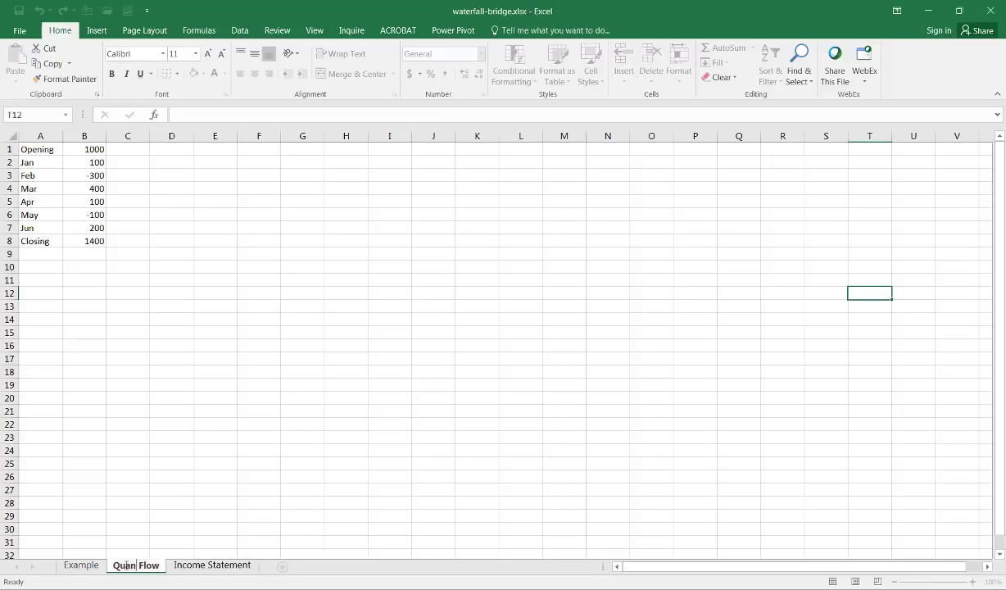
key(BackSpace)
text(ty)
key(Return)
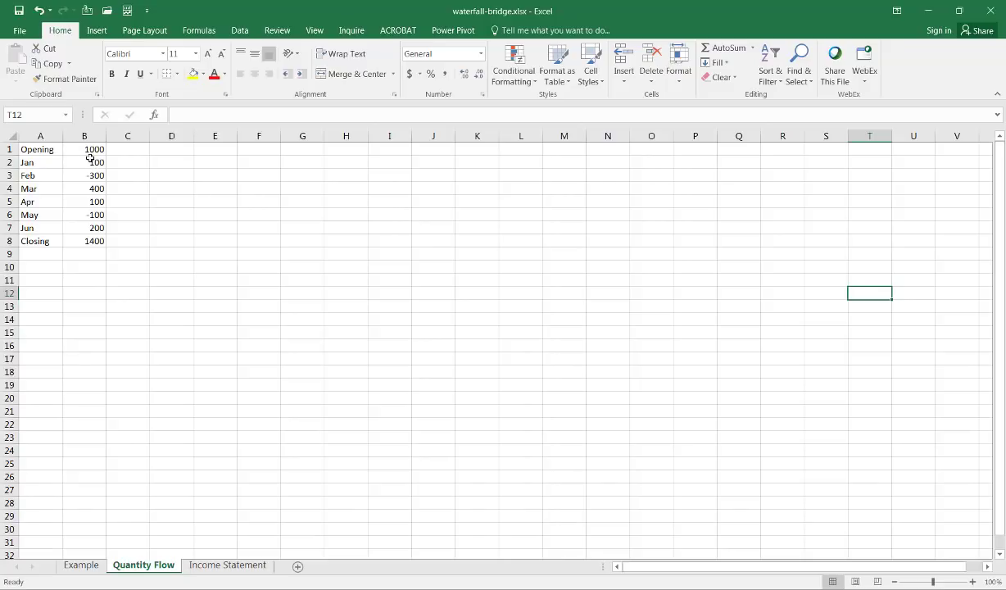
Step: Insert a waterfall chart from the Opening-to-Closing monthly data, then move it nearer the table and enlarge it to about row 25
click(71, 180)
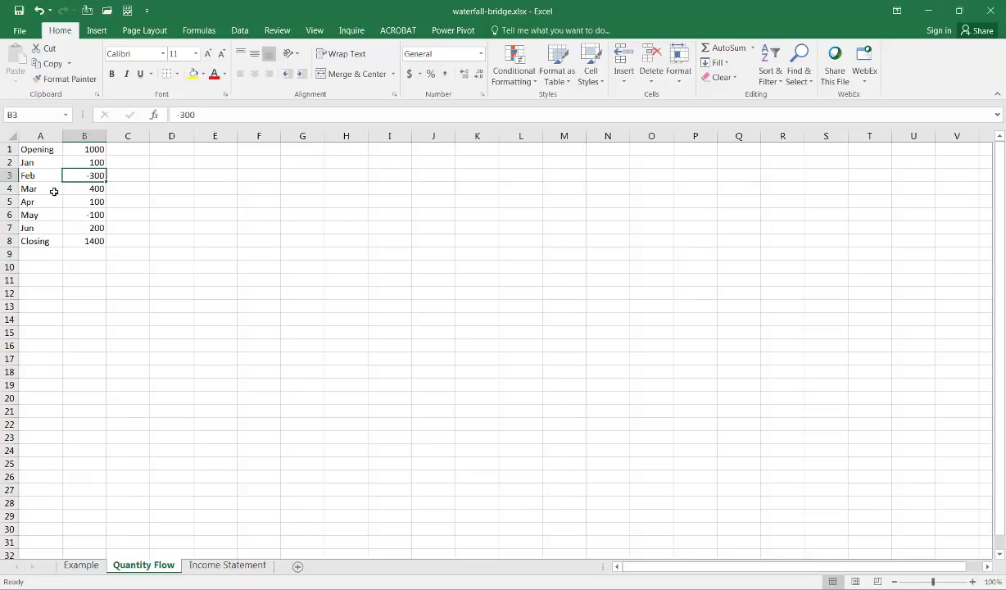
click(96, 30)
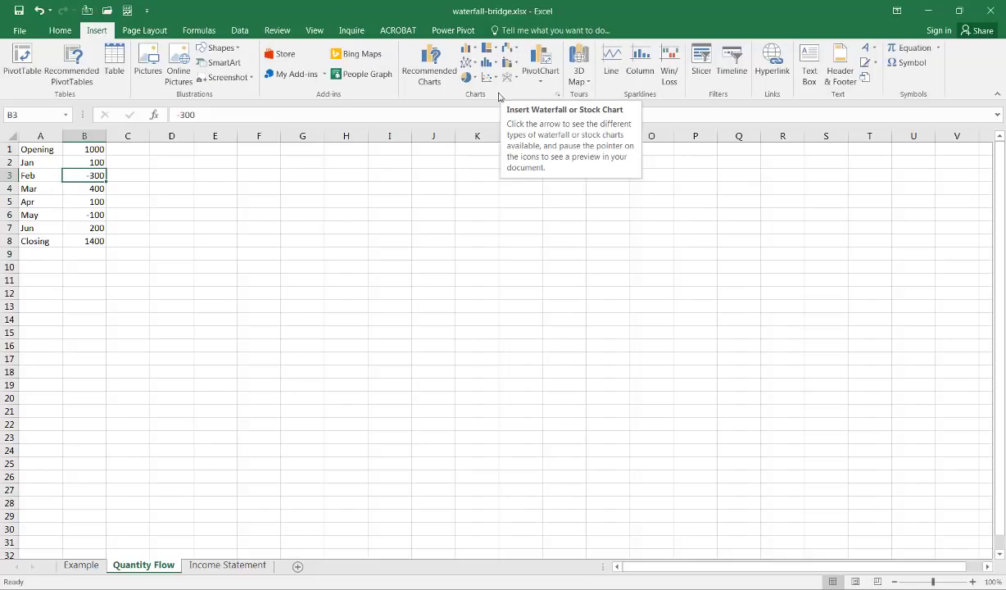
click(515, 51)
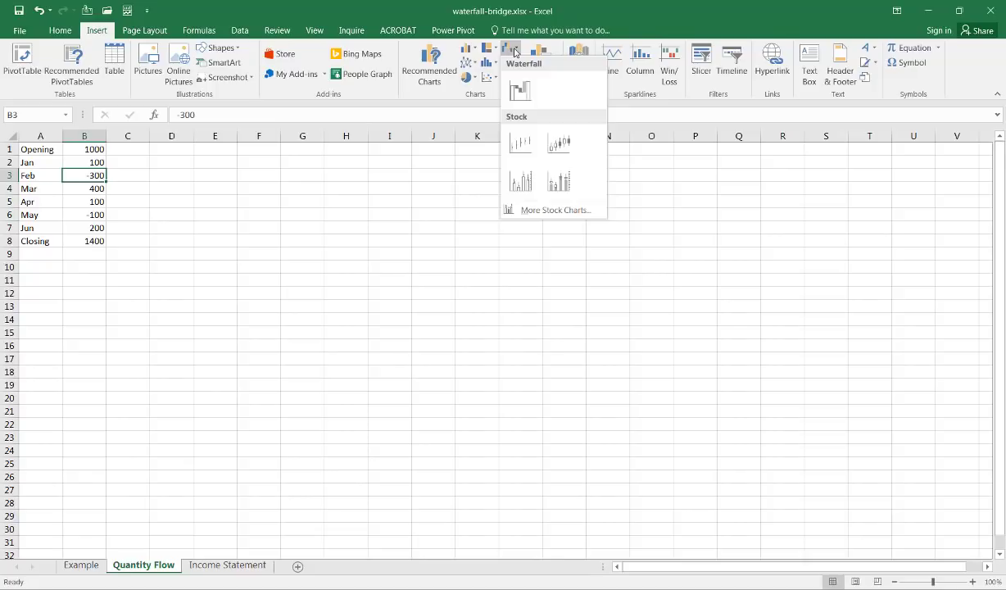
click(521, 90)
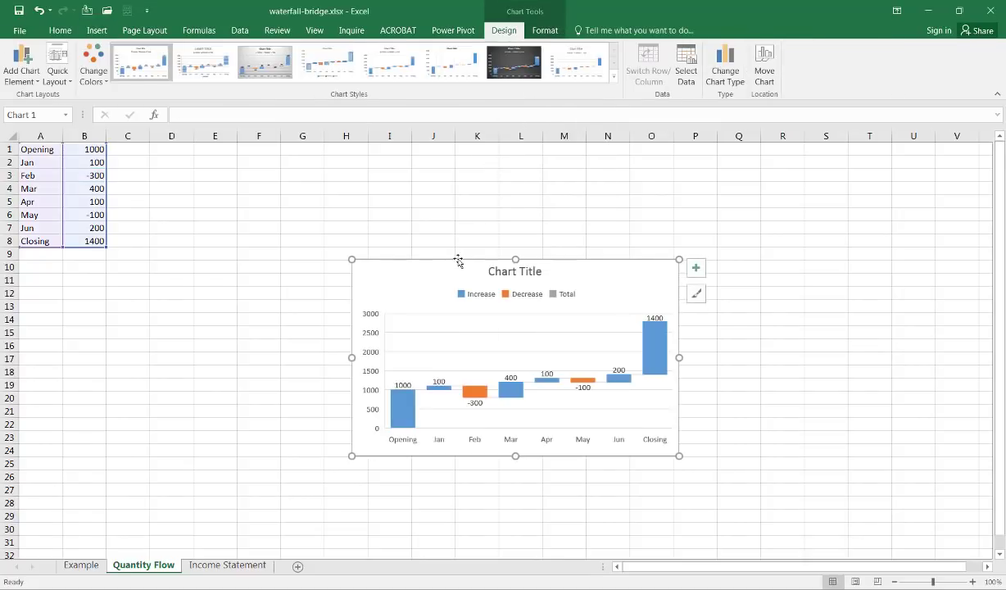
drag(458, 261, 339, 191)
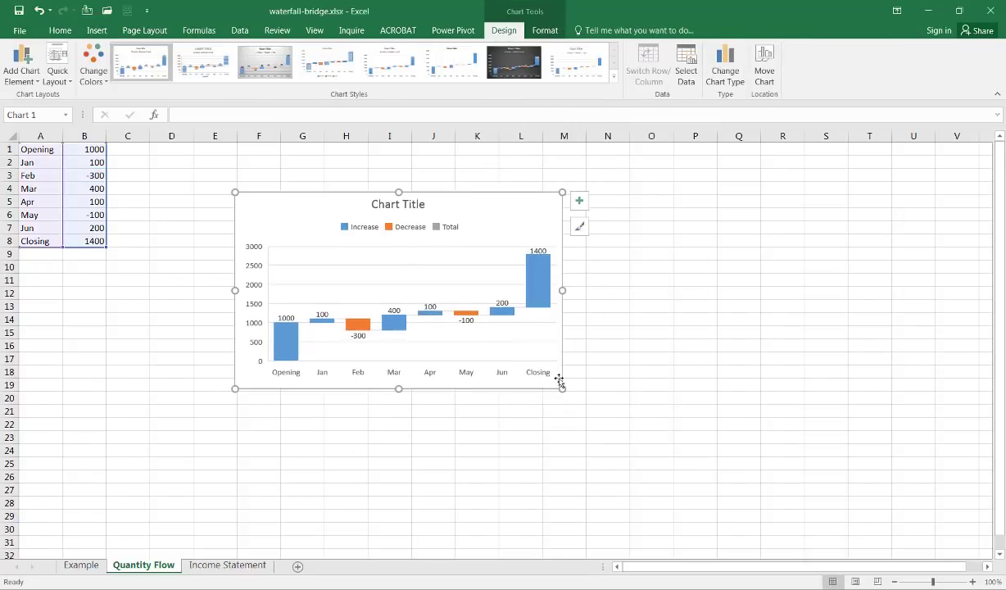
drag(562, 389, 706, 472)
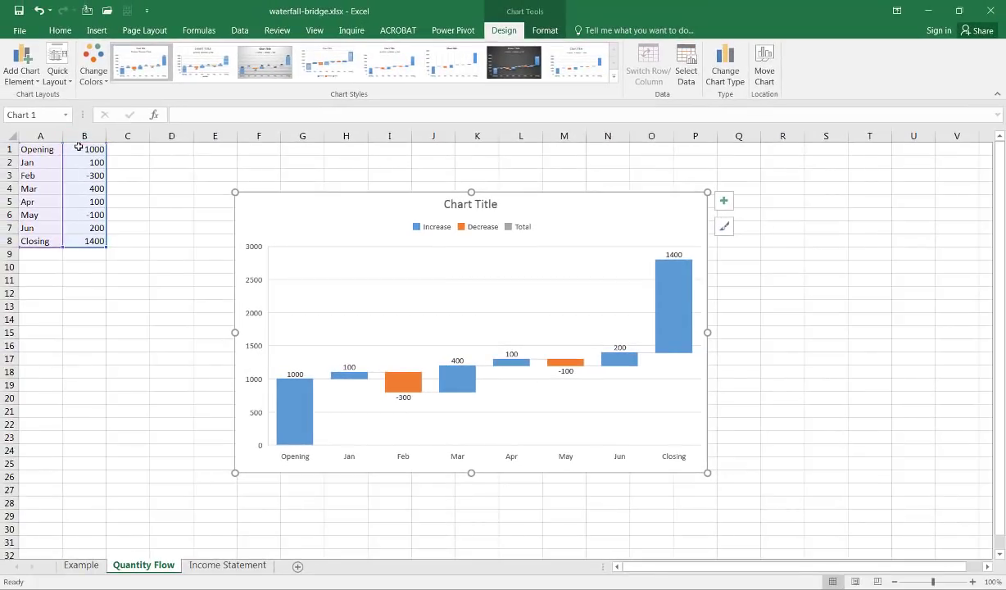
Step: Check the Opening value in B1 and the Closing formula in B8 against the chart's columns
click(79, 149)
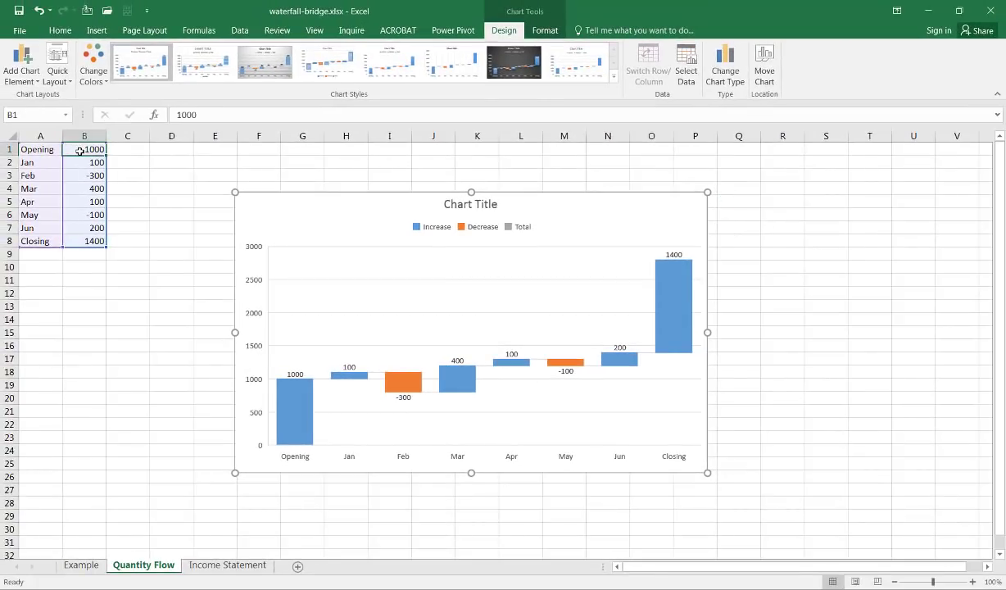
click(81, 238)
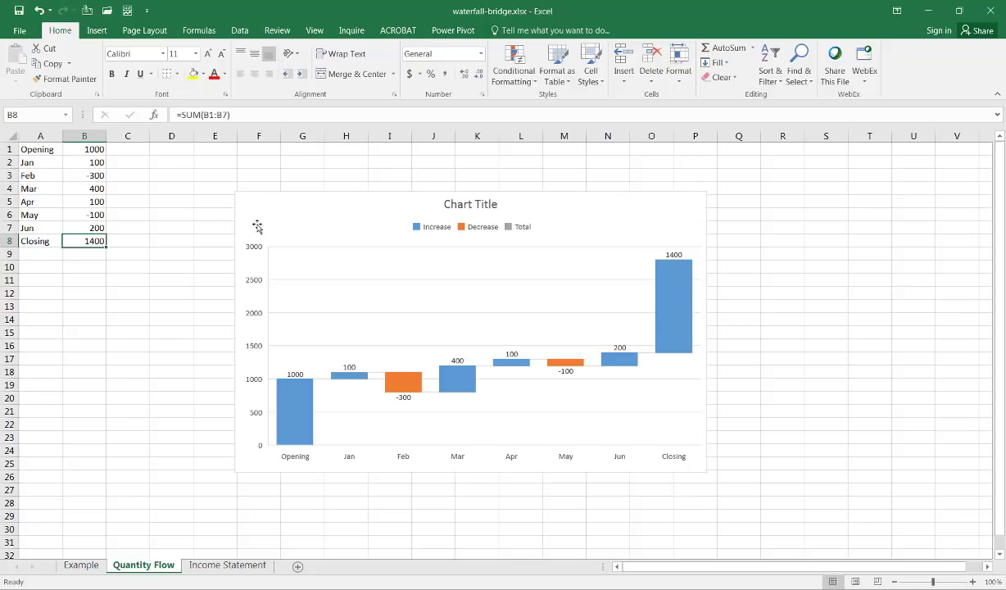
mouse_move(297, 419)
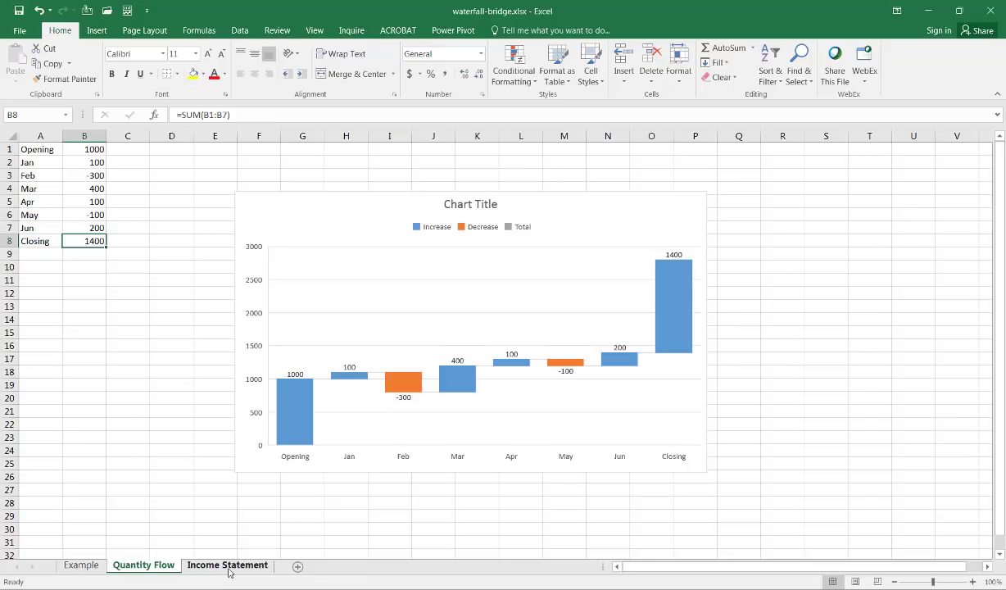
Step: On the Income Statement sheet, copy the green formatting of the Gross Profit value onto the Revenue value in B1
click(229, 566)
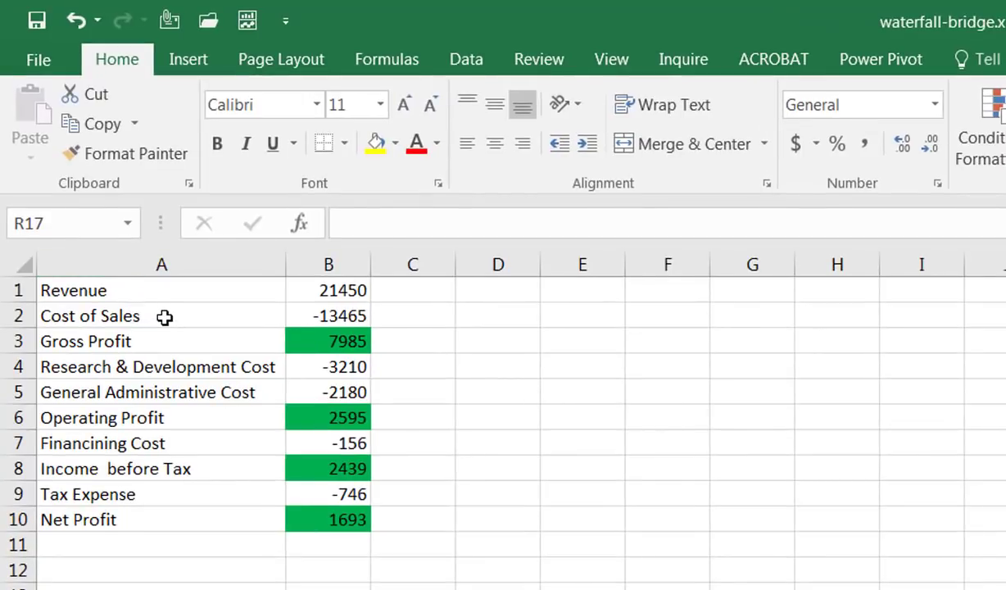
click(332, 292)
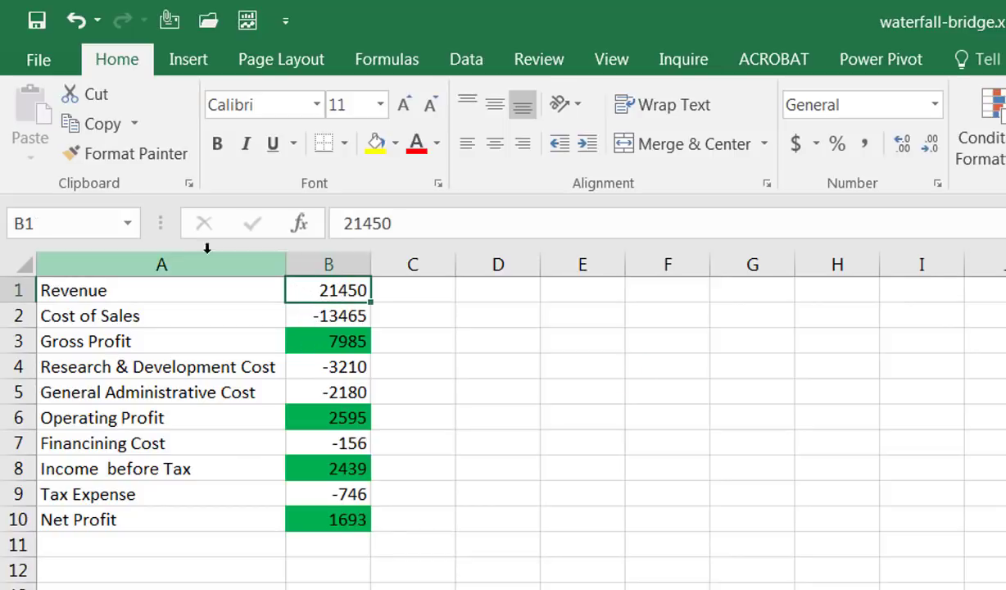
click(296, 328)
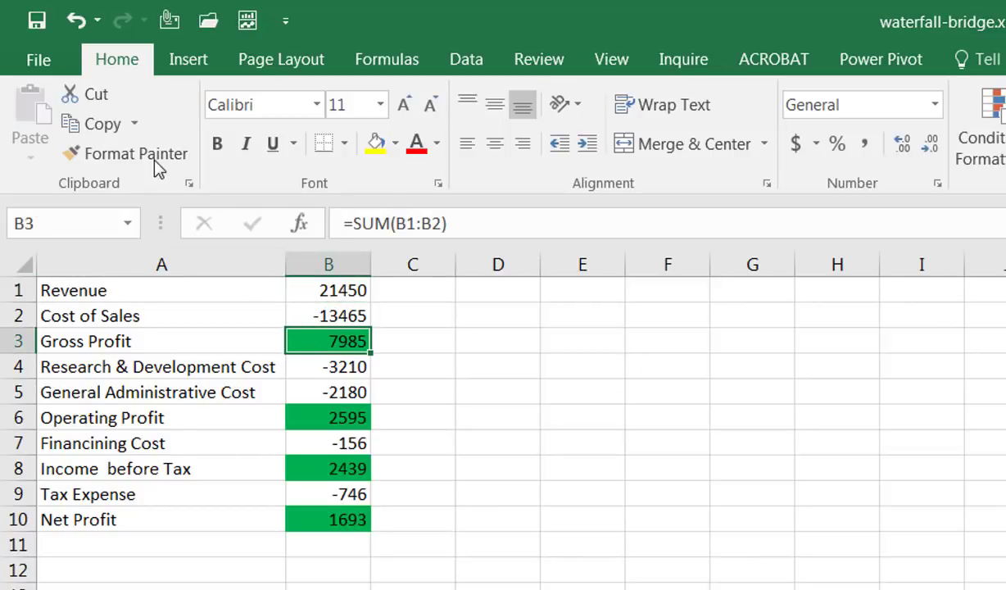
click(134, 150)
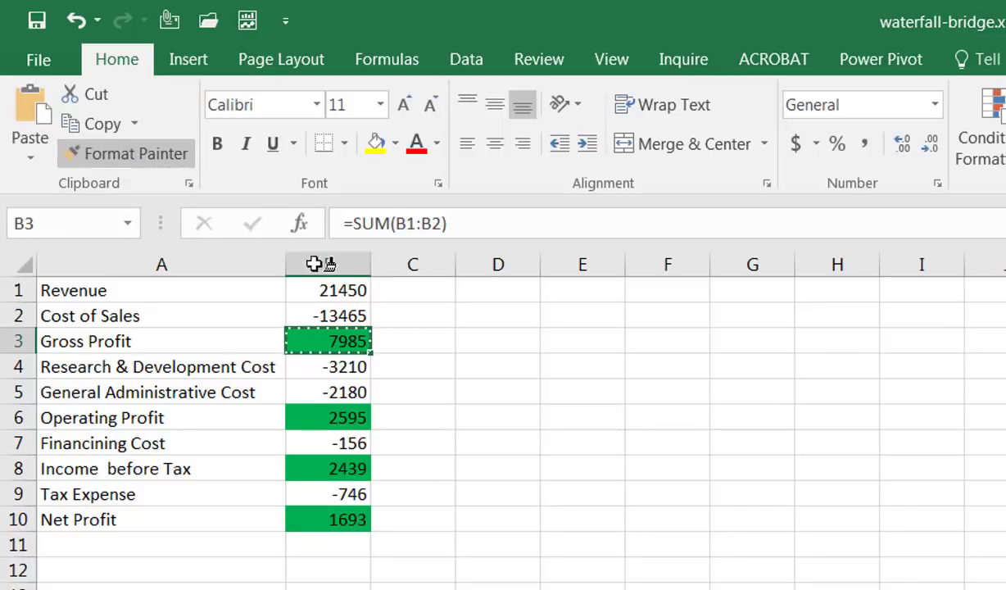
click(365, 287)
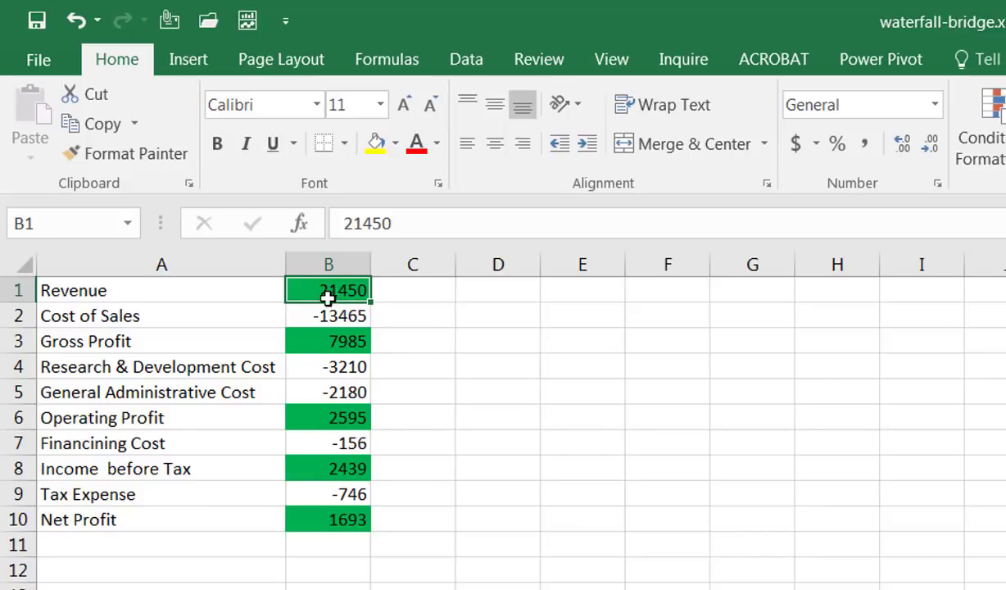
Step: Review the formulas behind the Gross Profit, Operating Profit, Income before Tax and Net Profit values
click(326, 342)
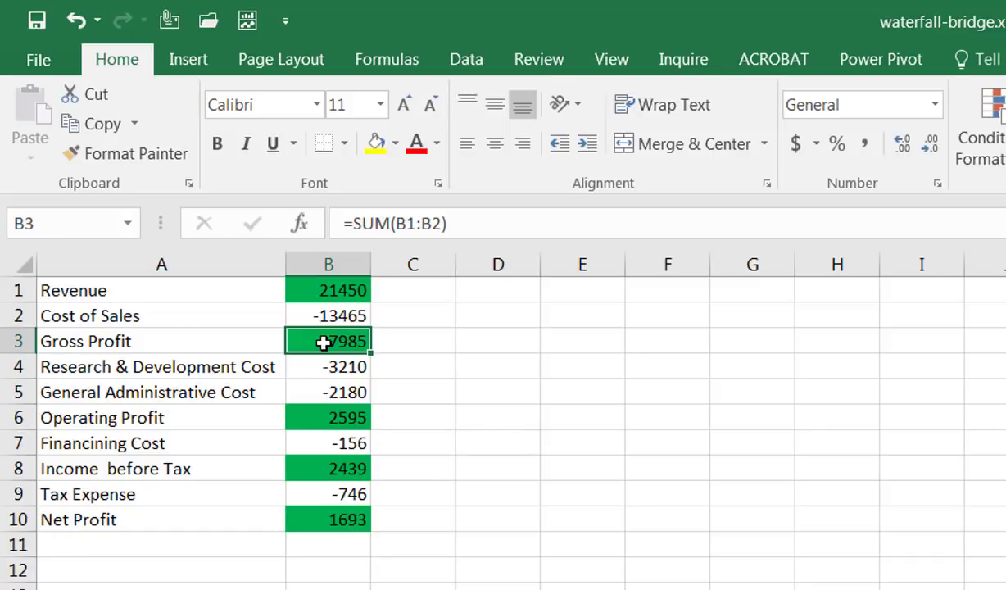
click(332, 416)
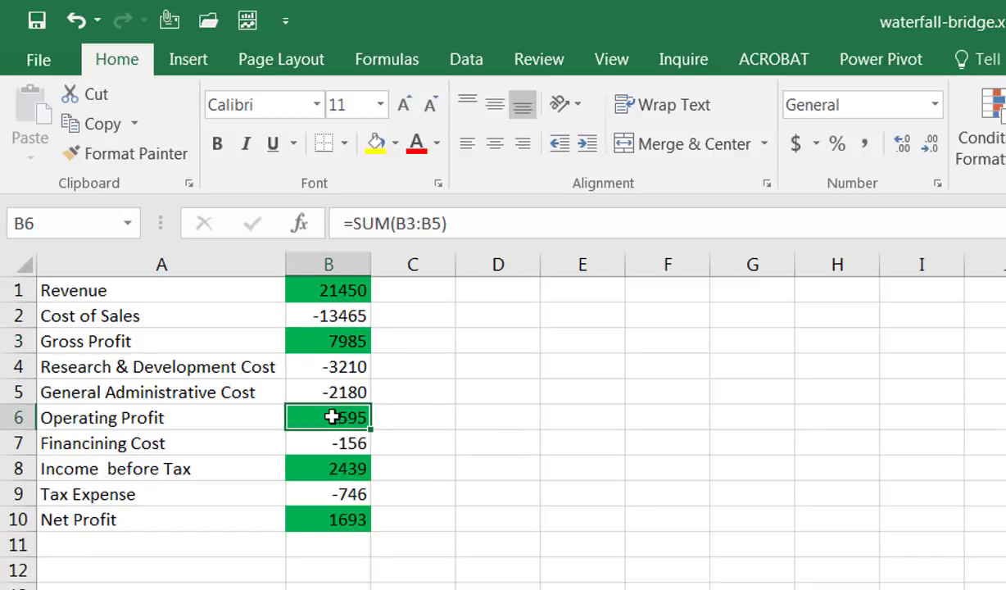
click(332, 469)
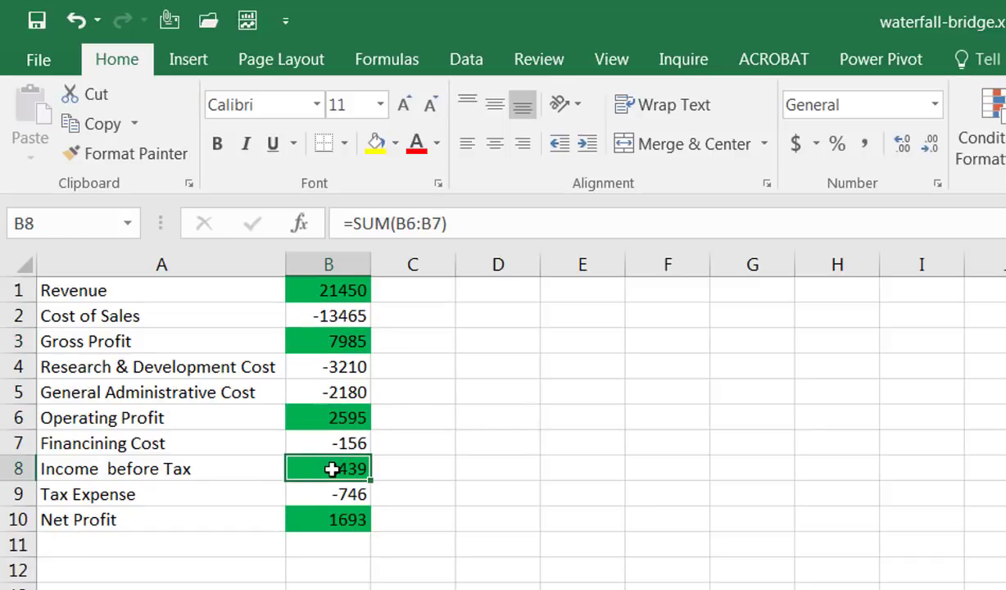
click(328, 516)
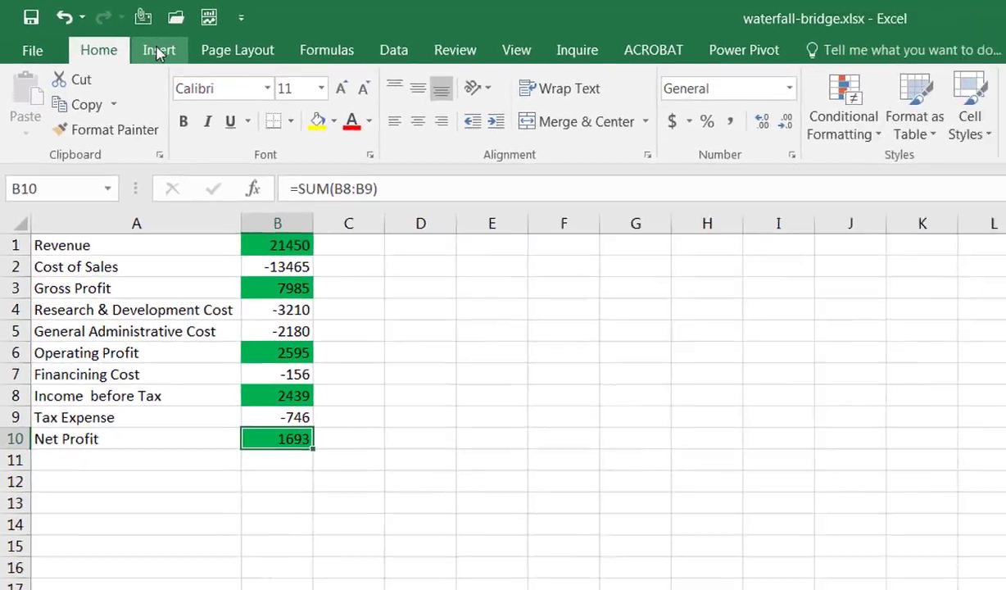
Step: Insert a waterfall chart from the income statement data, then move it up beside the table and enlarge it to about column P
click(189, 59)
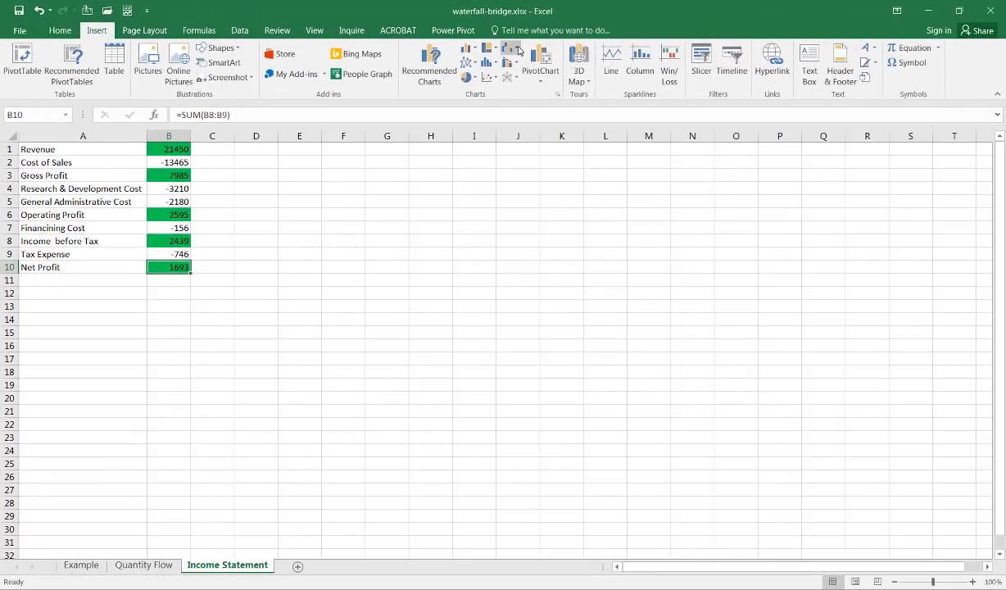
click(510, 49)
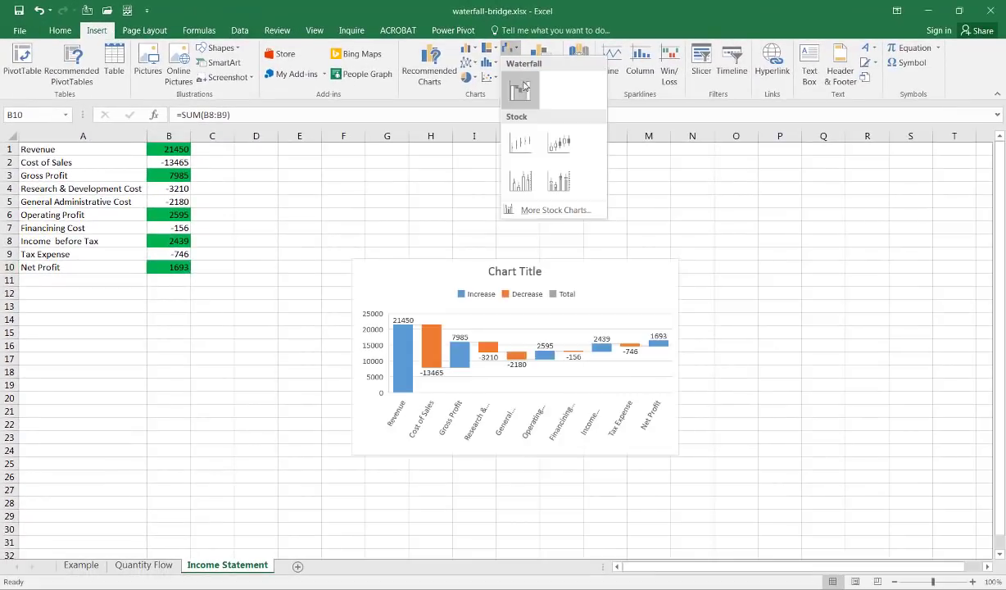
click(499, 83)
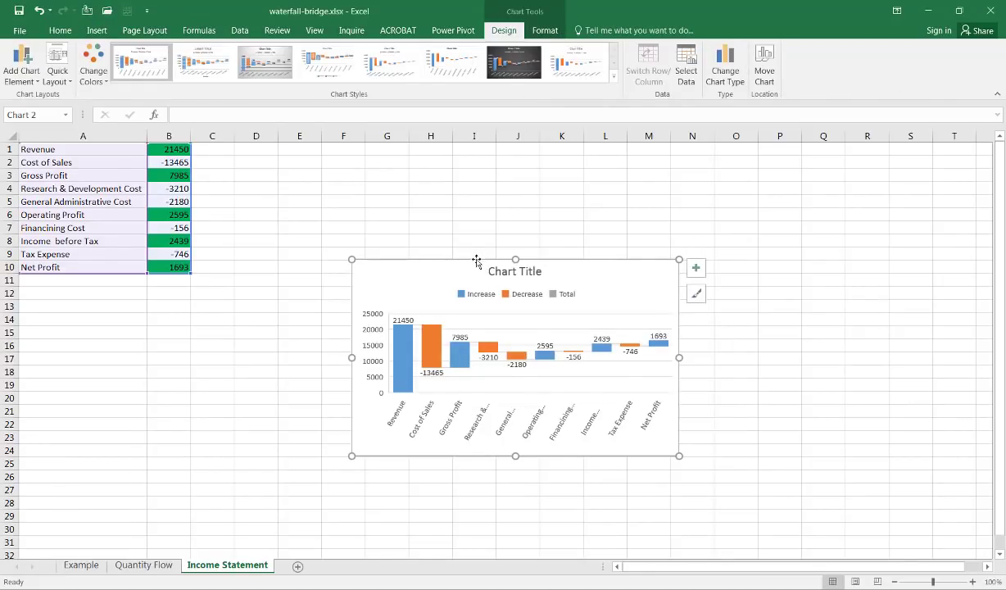
drag(475, 266, 385, 186)
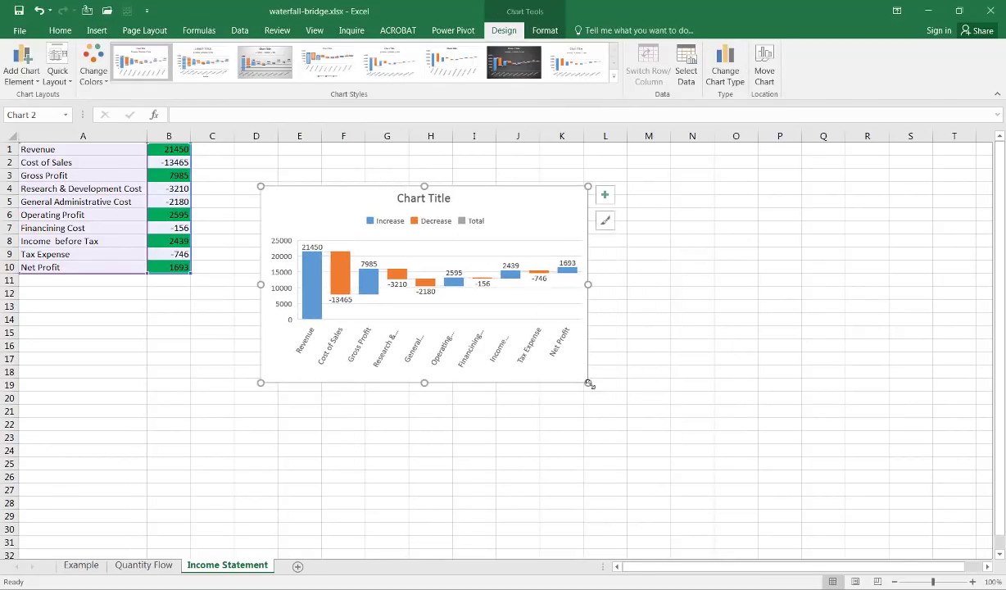
drag(588, 382, 789, 474)
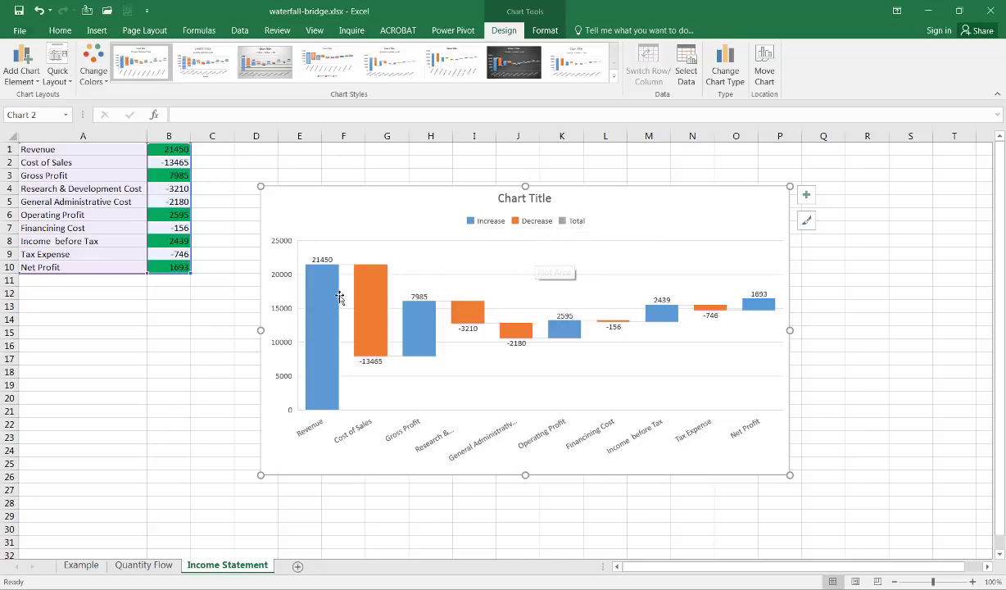
Step: Set only the Revenue column of the income statement waterfall chart as a total
click(164, 150)
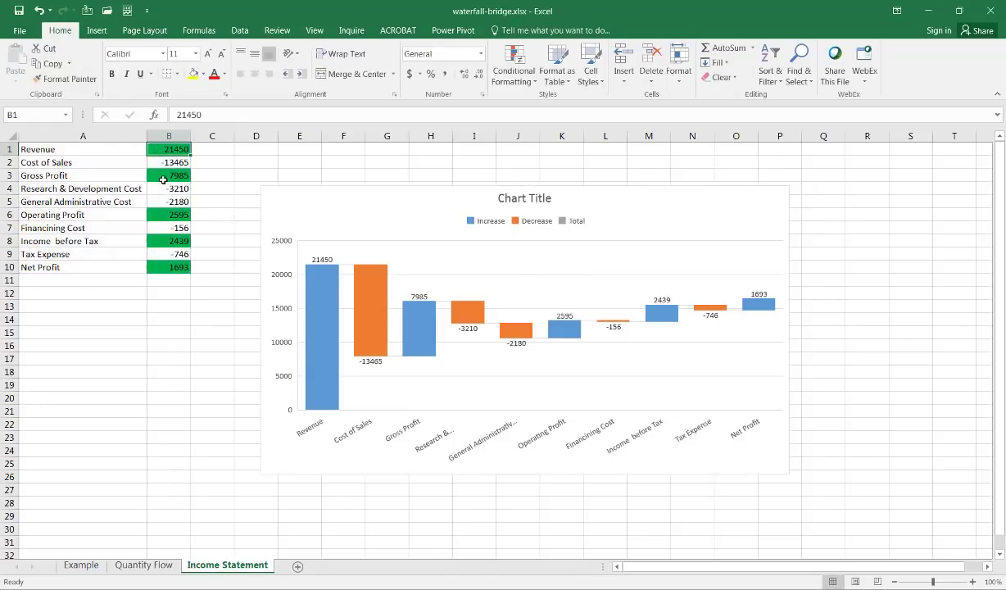
click(163, 178)
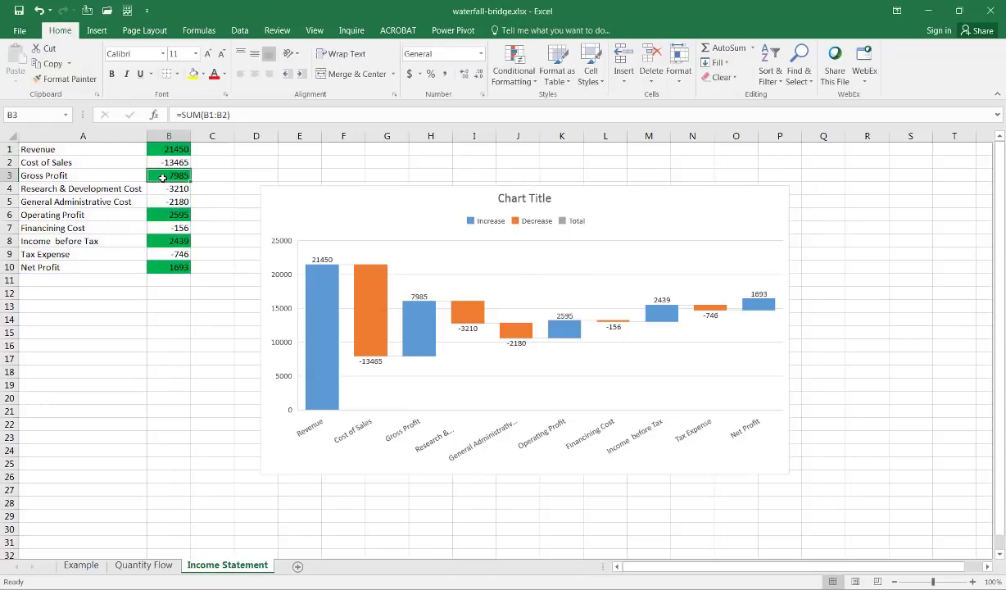
click(320, 319)
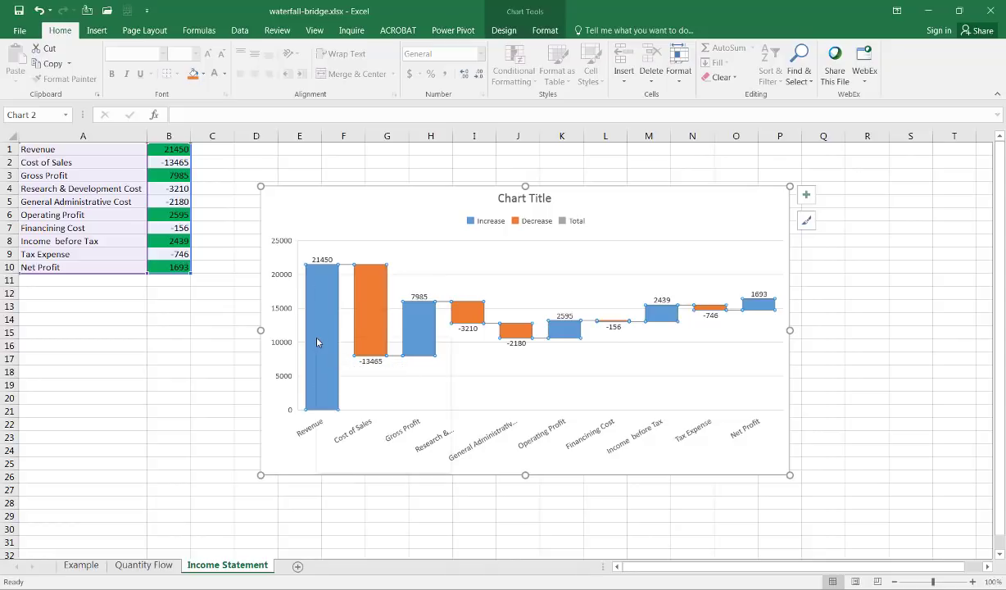
right_click(318, 337)
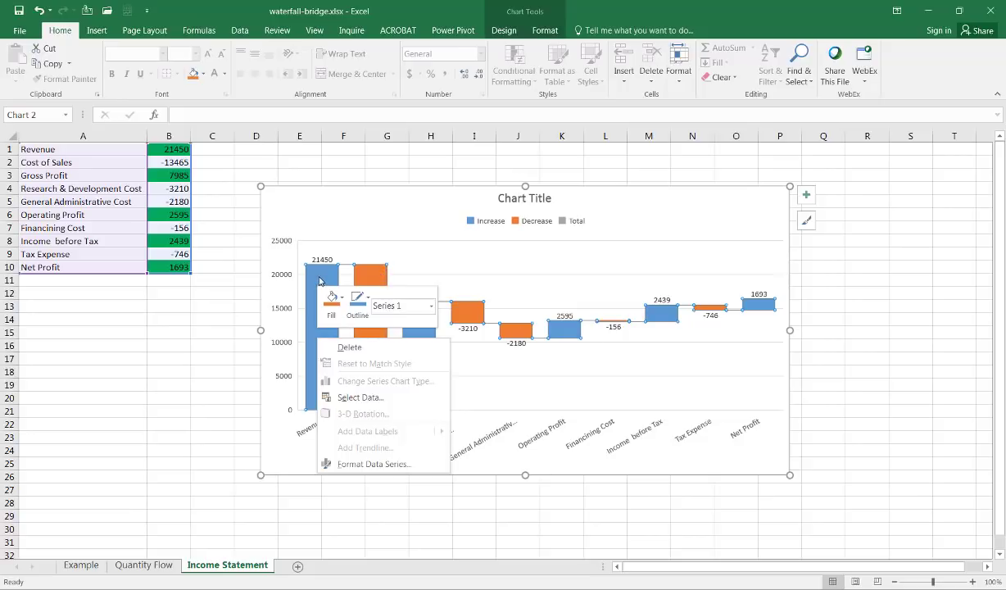
key(Escape)
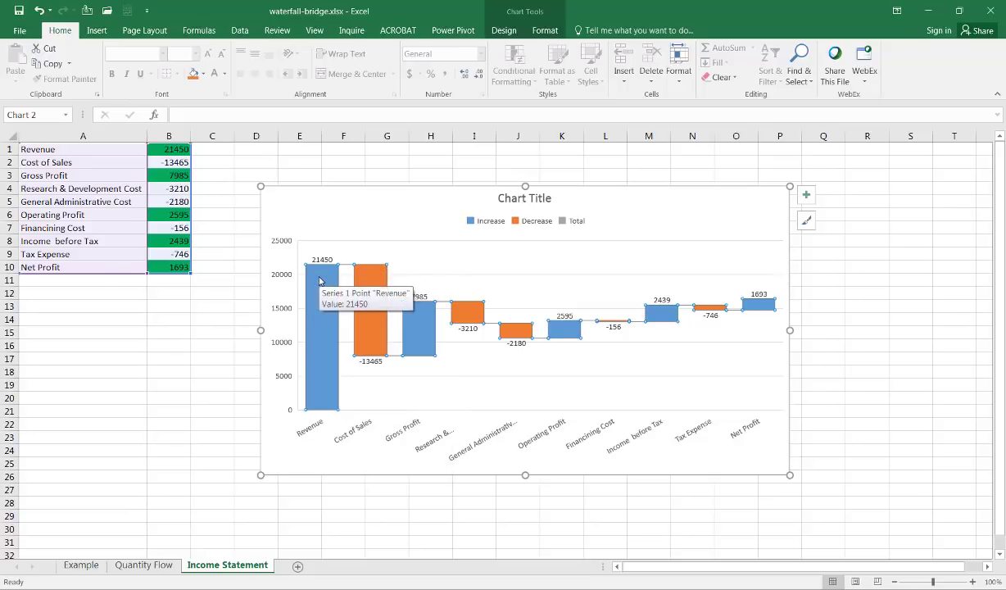
click(319, 281)
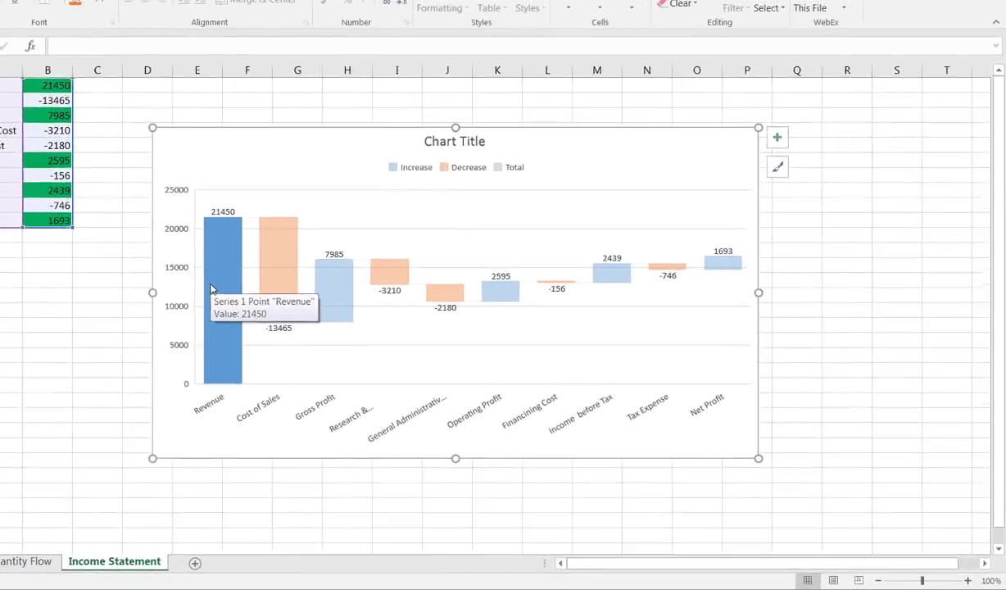
right_click(309, 325)
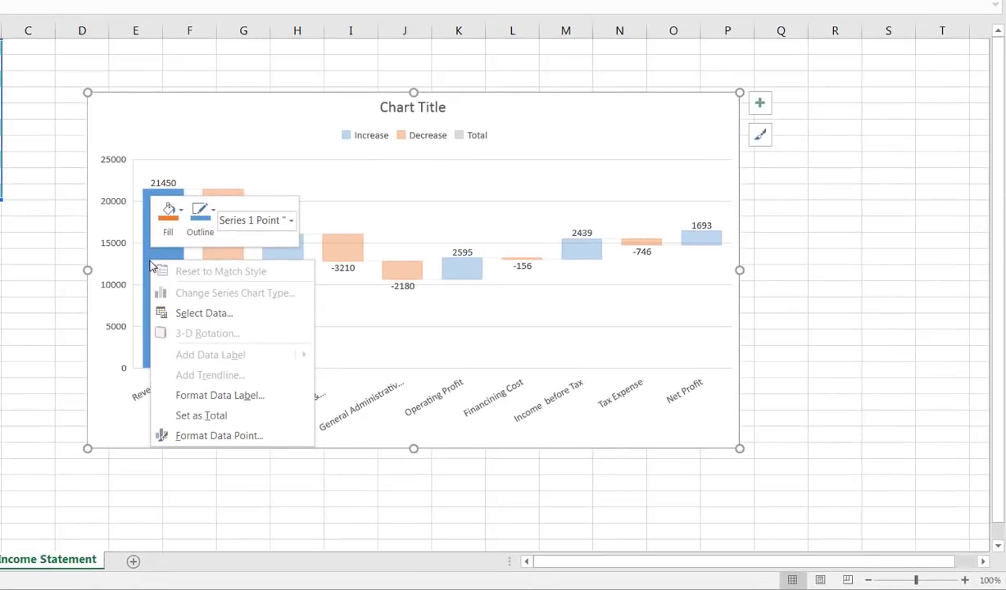
click(226, 415)
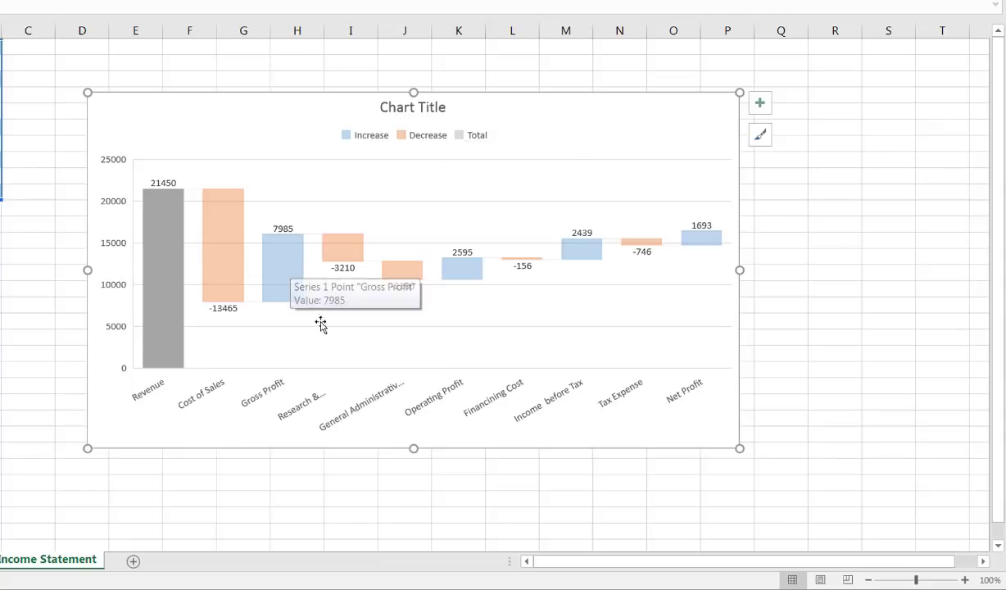
Step: Set the Gross Profit and Operating Profit columns of the income statement waterfall chart as totals
click(283, 263)
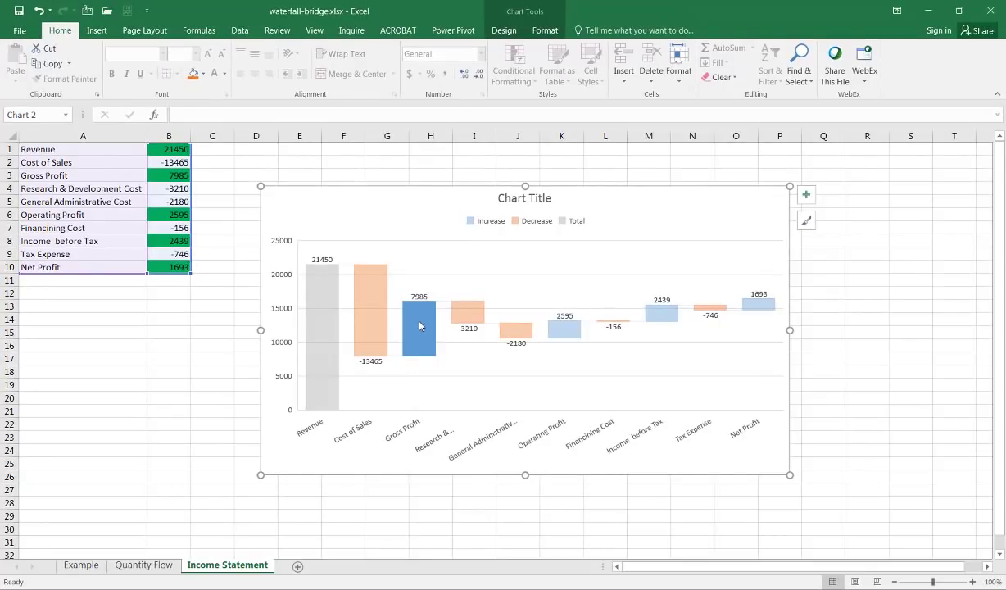
right_click(420, 326)
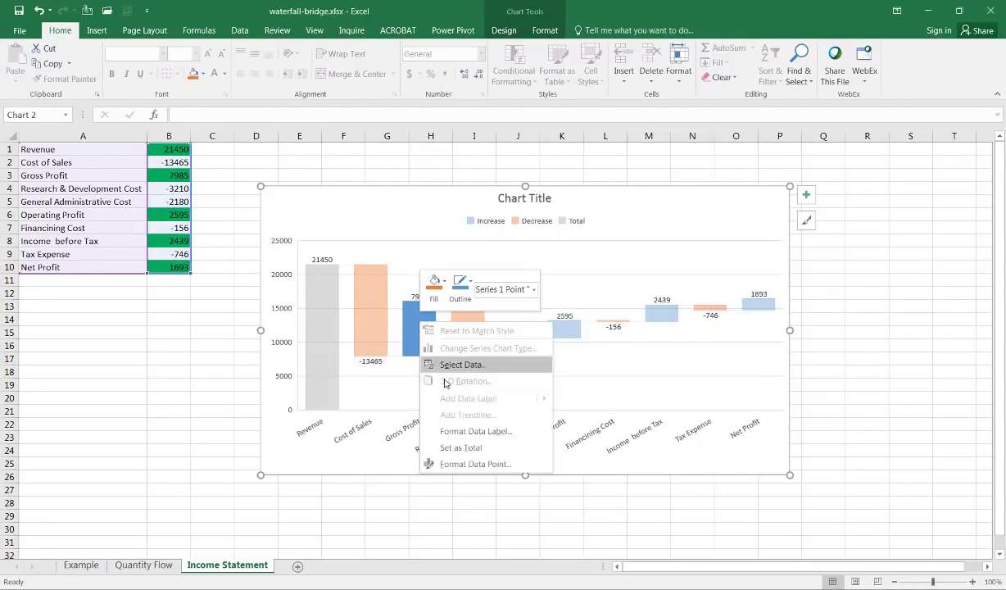
click(463, 447)
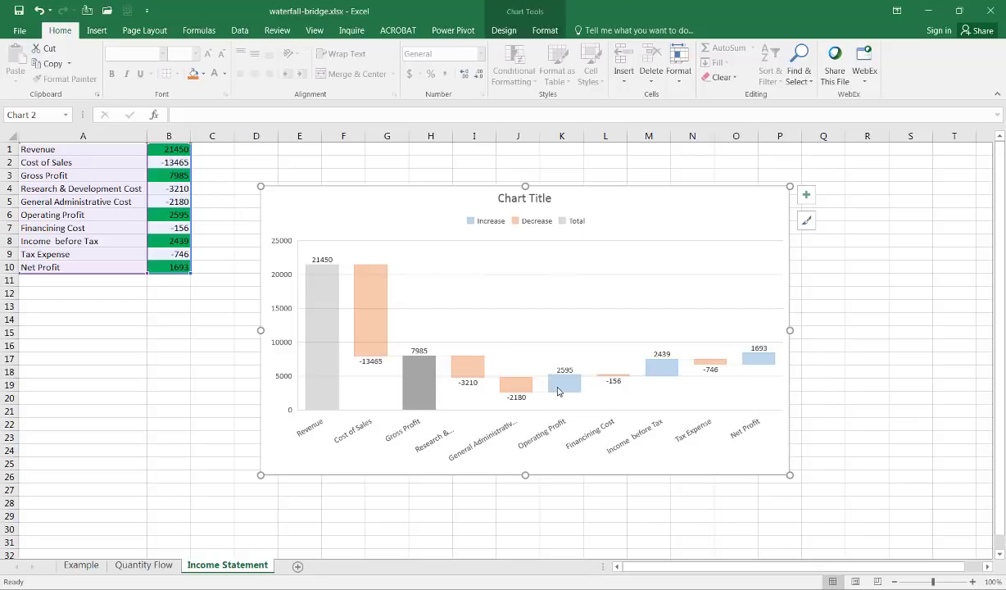
click(560, 390)
right_click(560, 390)
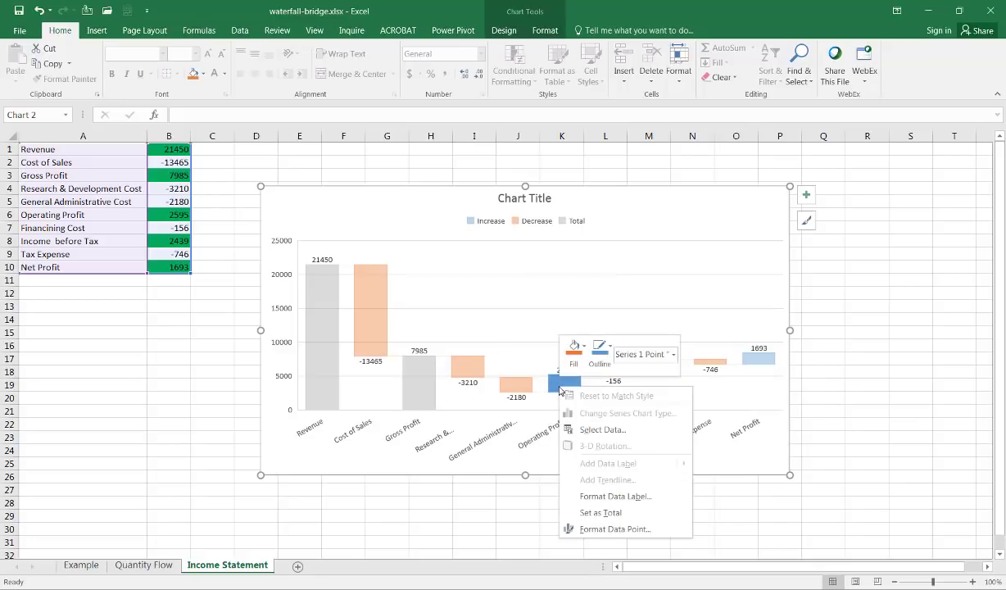
click(590, 511)
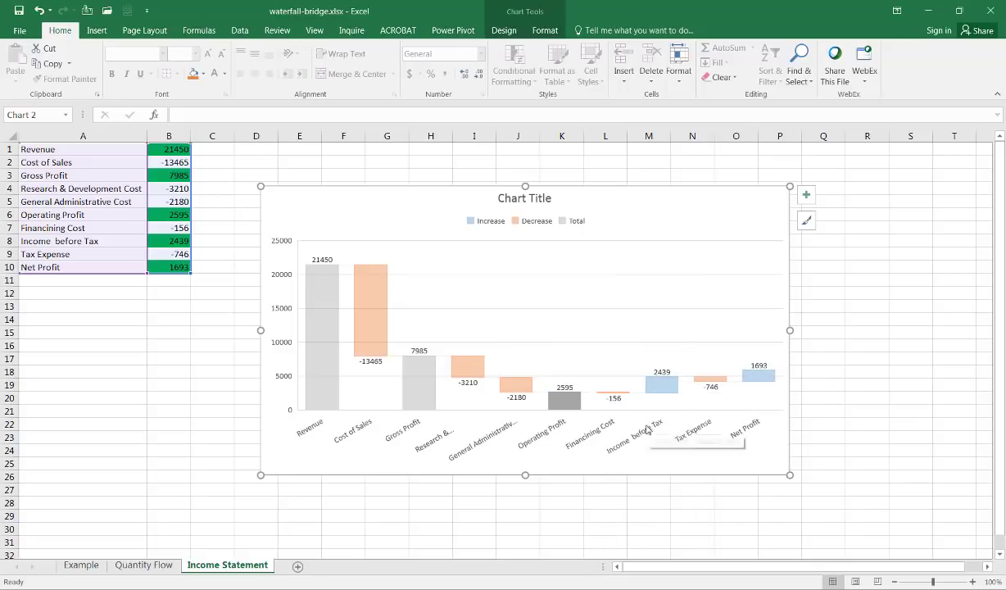
Step: Set the Income before Tax and Net Profit columns as totals and deselect the chart
click(660, 385)
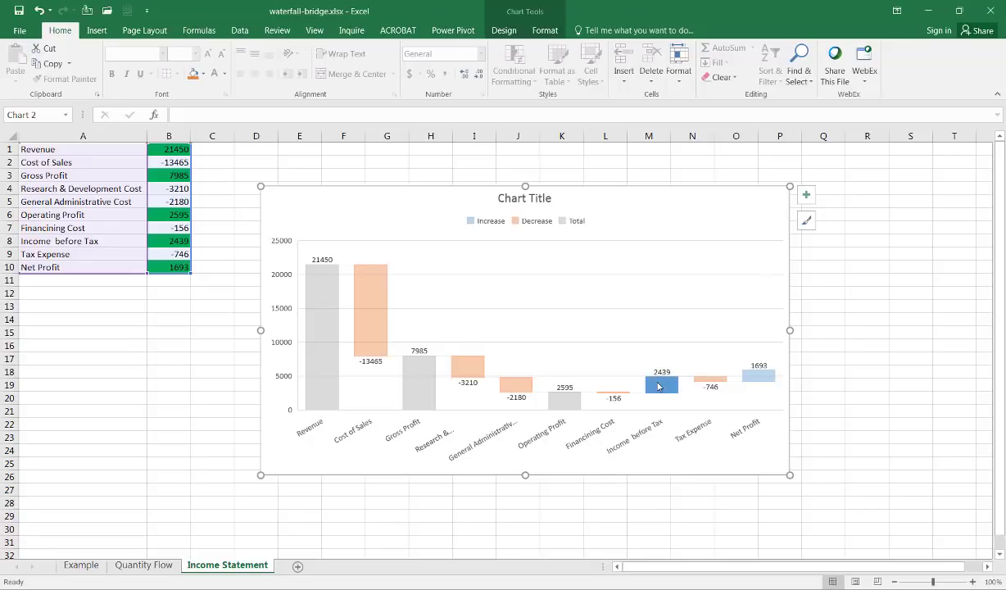
right_click(659, 386)
click(688, 507)
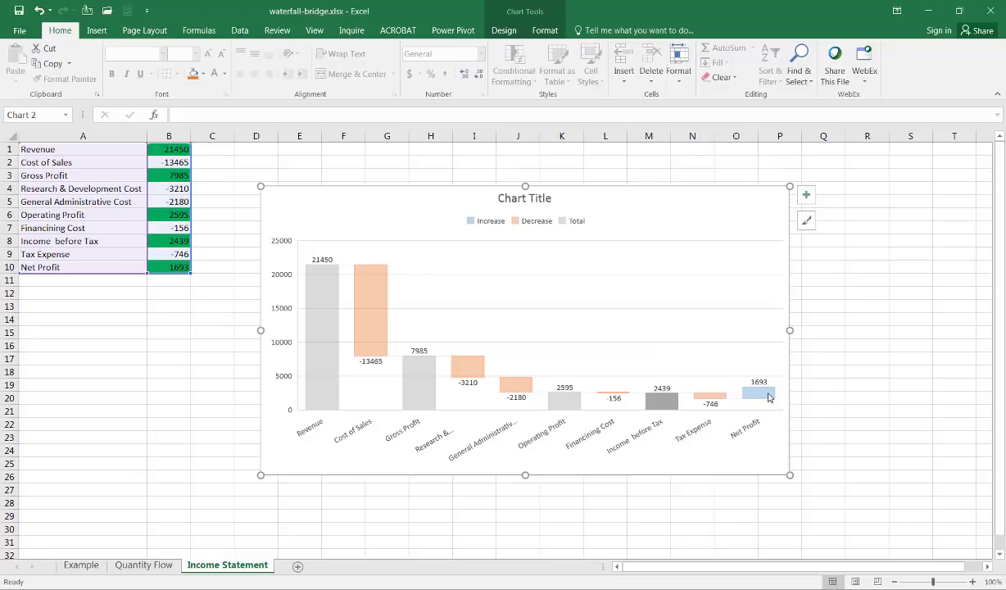
click(768, 398)
right_click(769, 397)
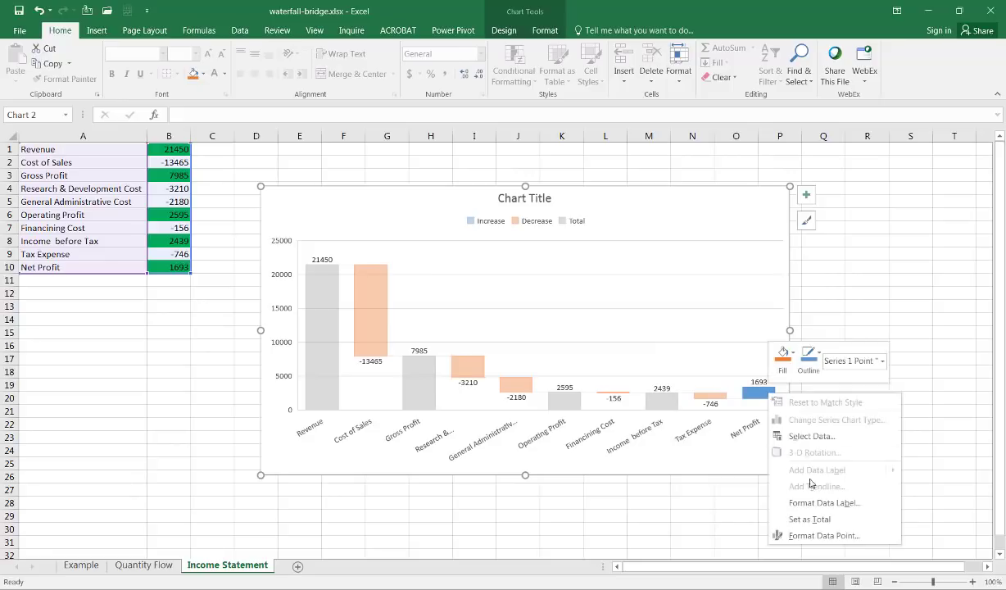
click(819, 518)
click(780, 513)
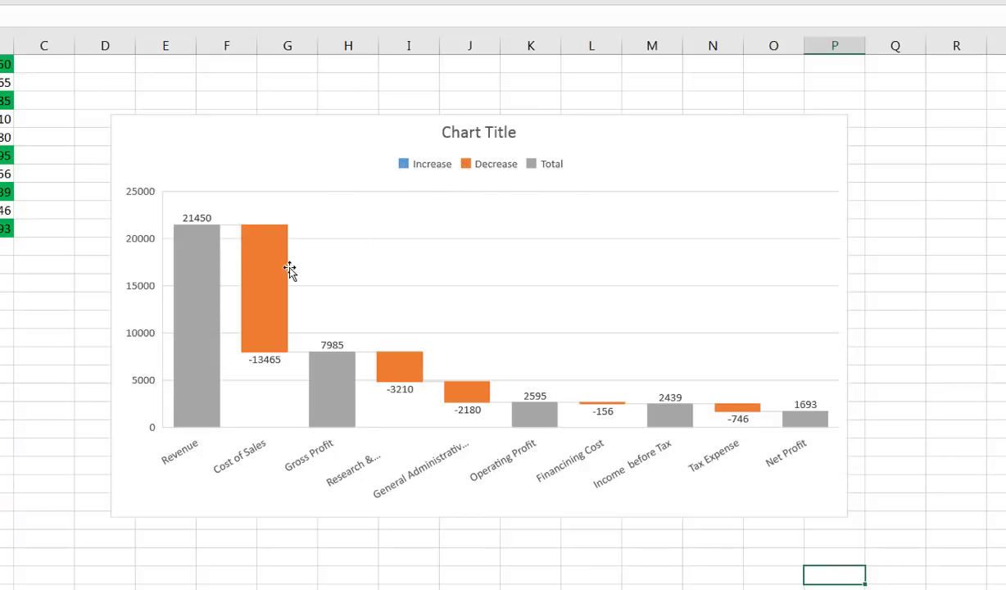
mouse_move(267, 283)
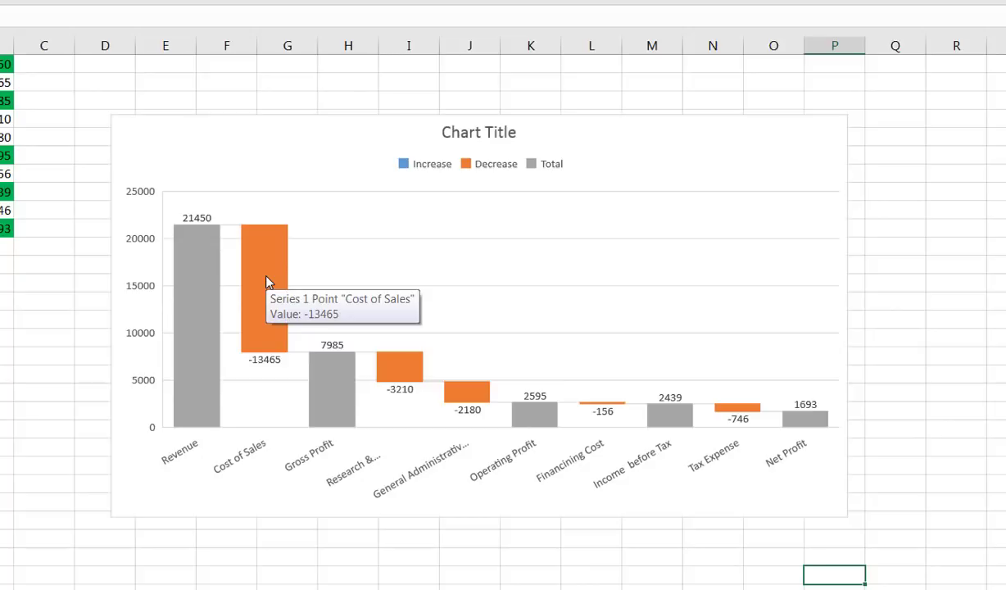
click(267, 282)
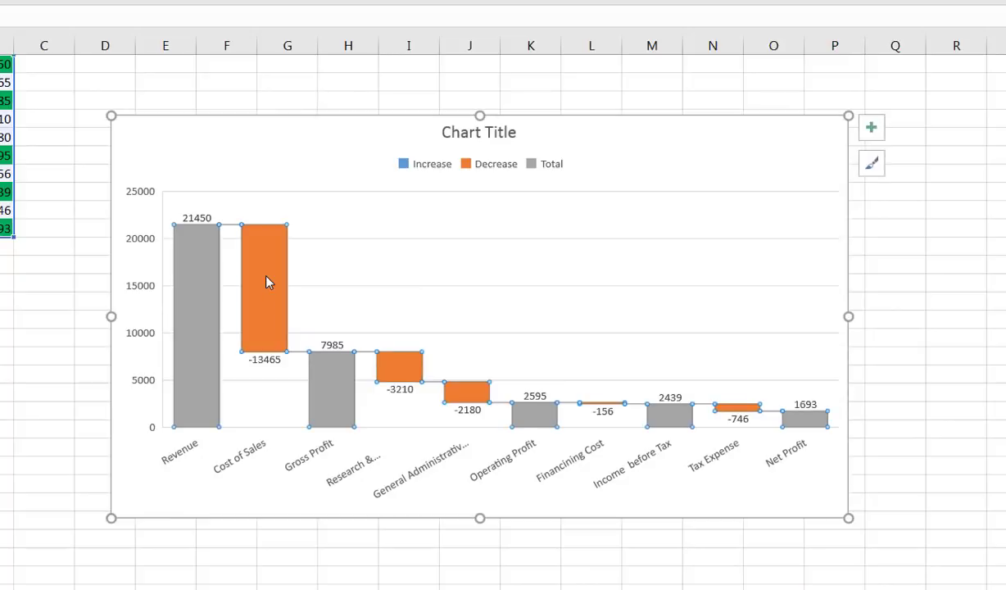
click(266, 262)
right_click(267, 262)
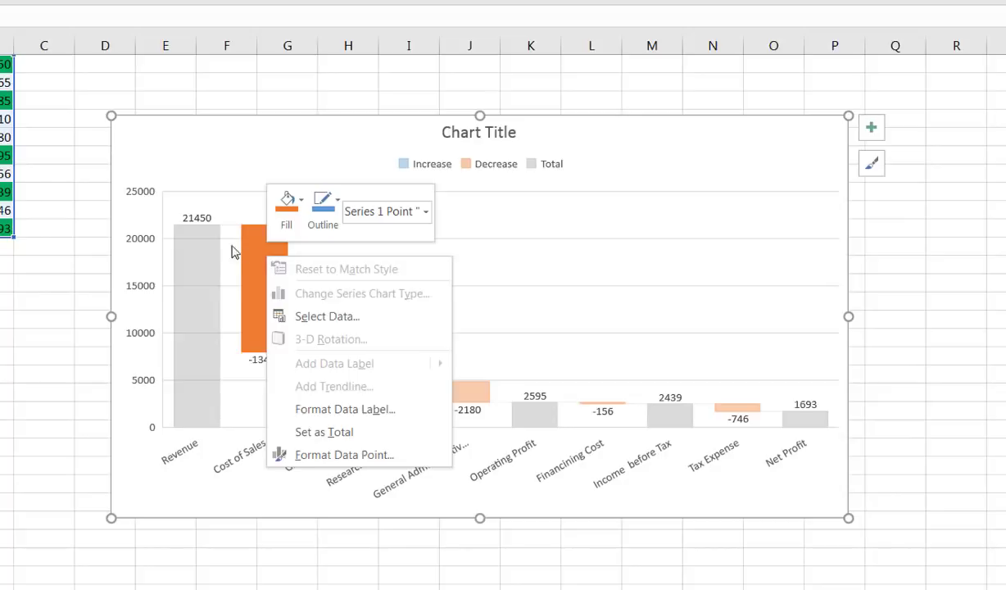
key(Escape)
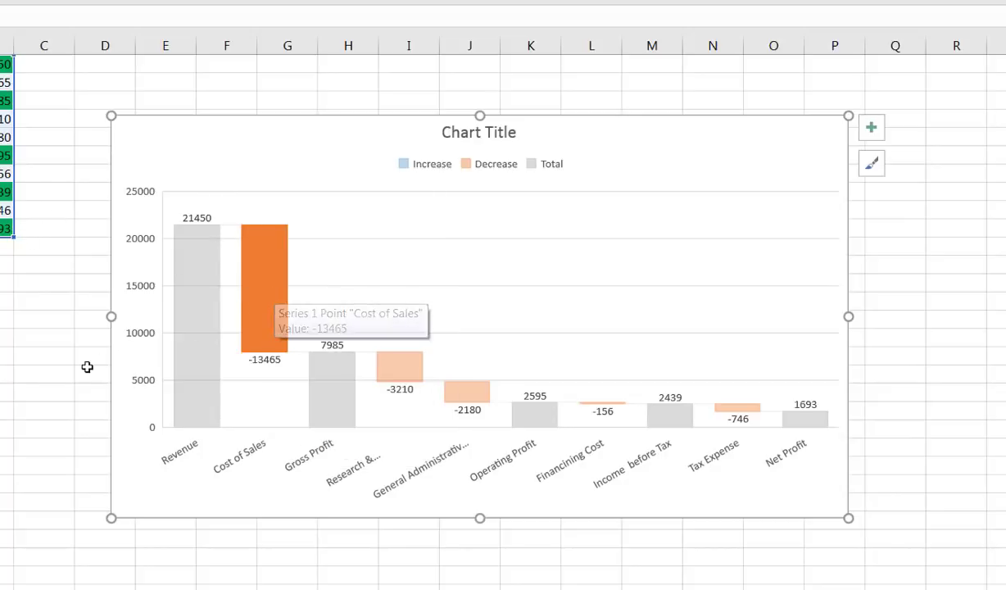
click(88, 372)
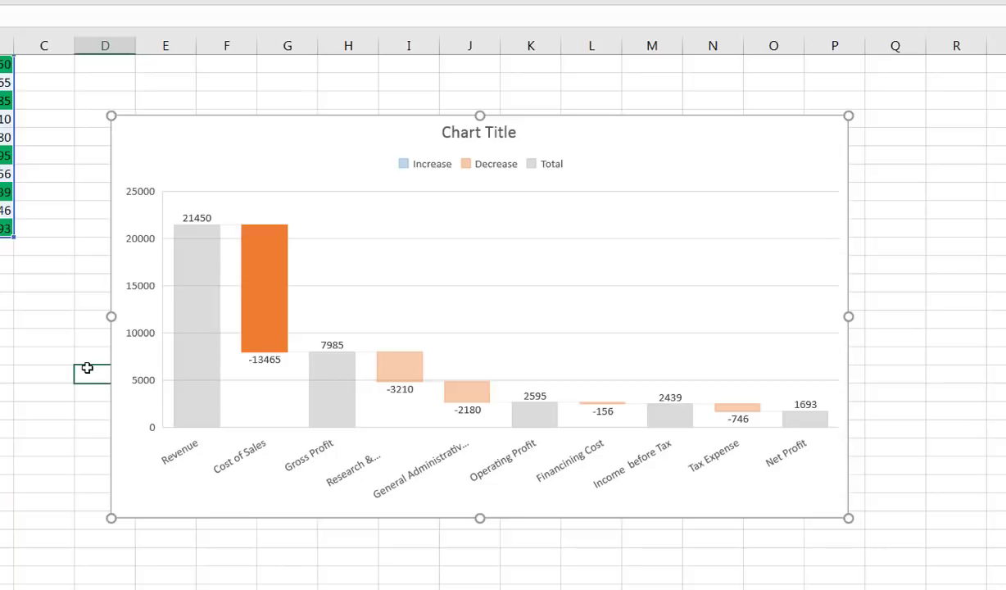
Step: Try a solid red fill on the chart's whole data series, and undo the fill
click(277, 285)
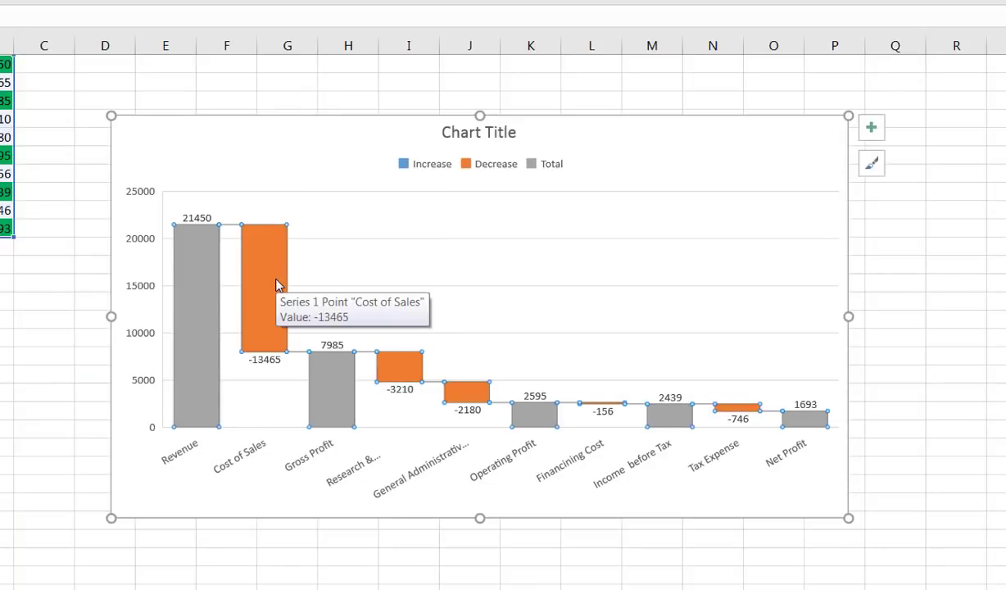
right_click(277, 285)
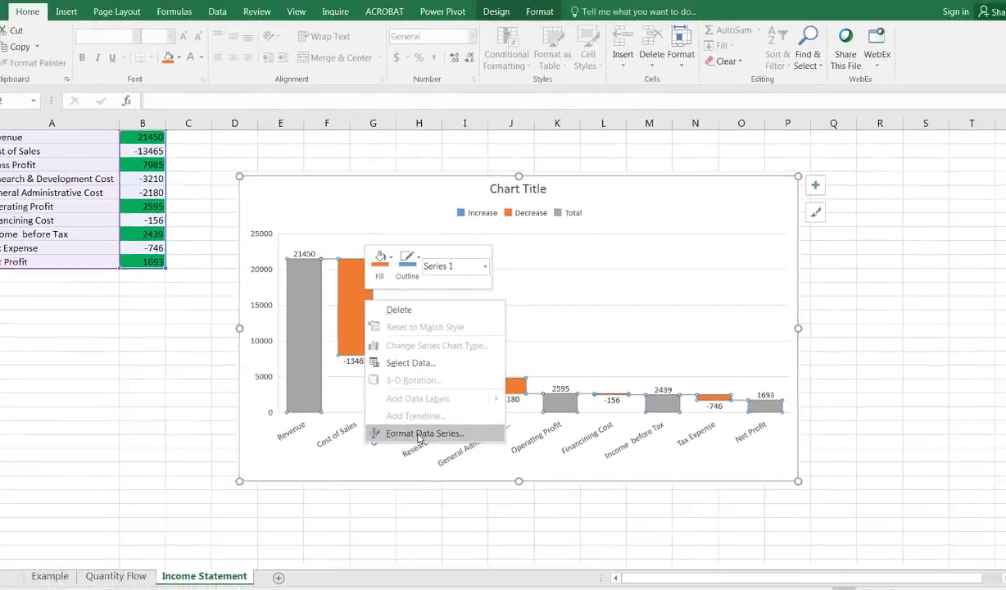
click(364, 452)
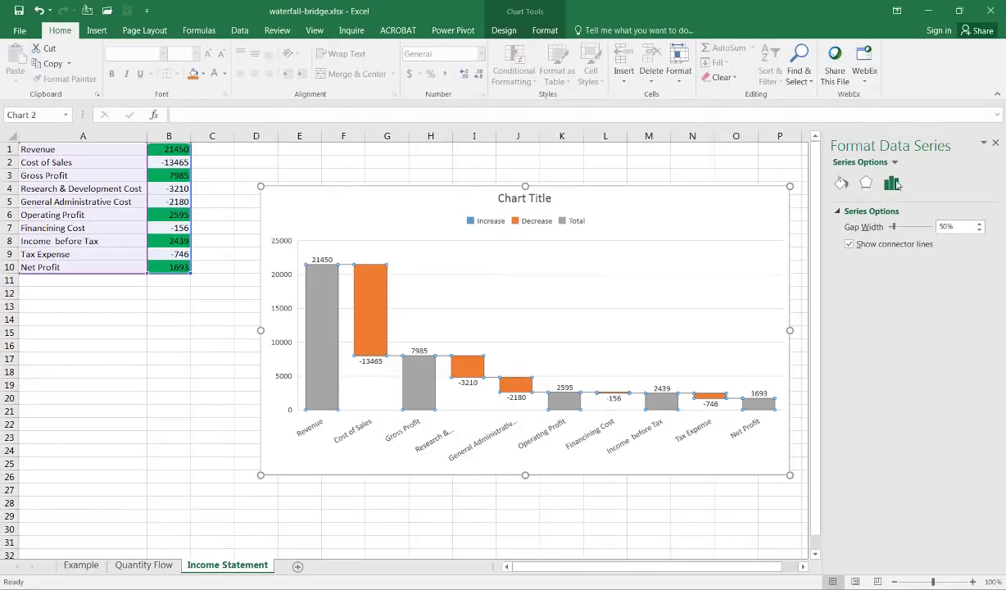
click(842, 184)
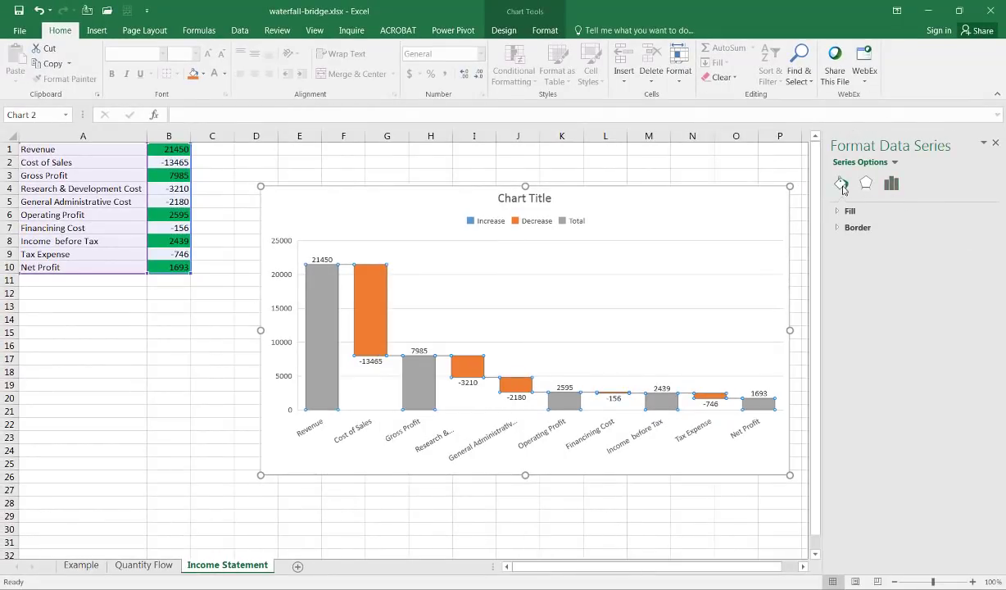
click(844, 210)
click(976, 334)
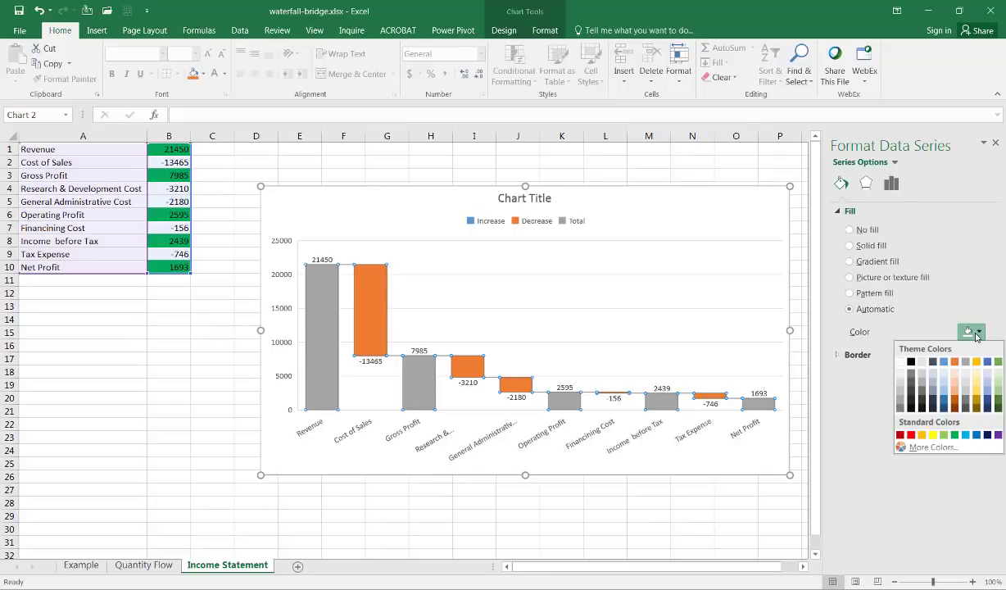
click(901, 435)
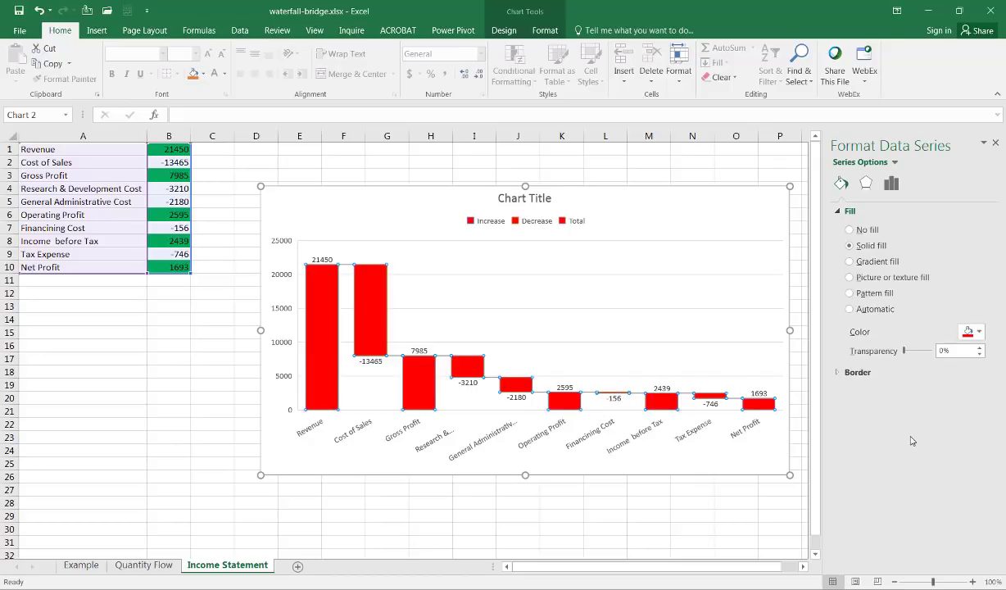
key(ctrl+z)
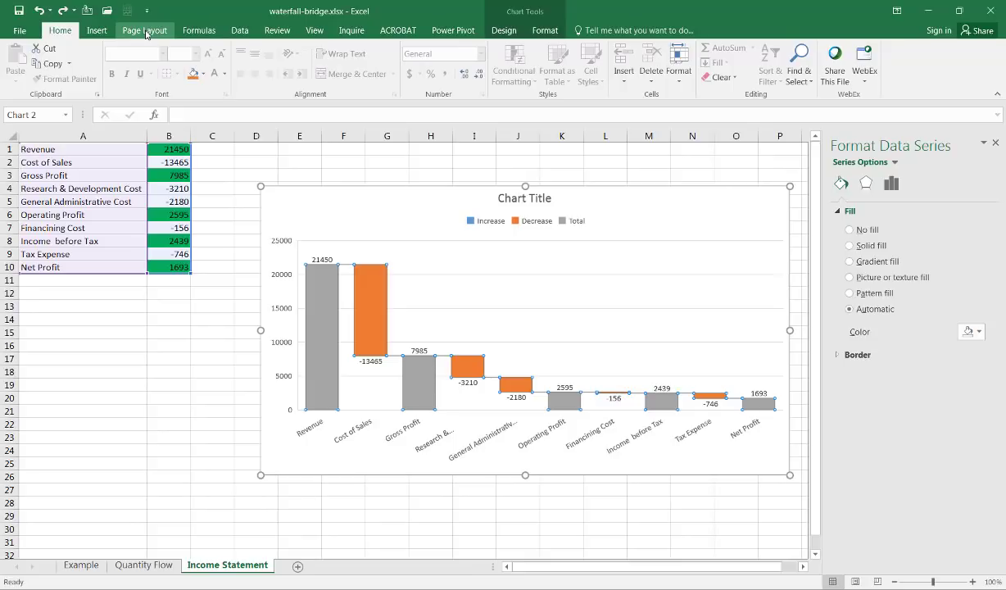
Step: Start a custom set of theme colors with Accent 1 in light green and Accent 2 in red
click(144, 30)
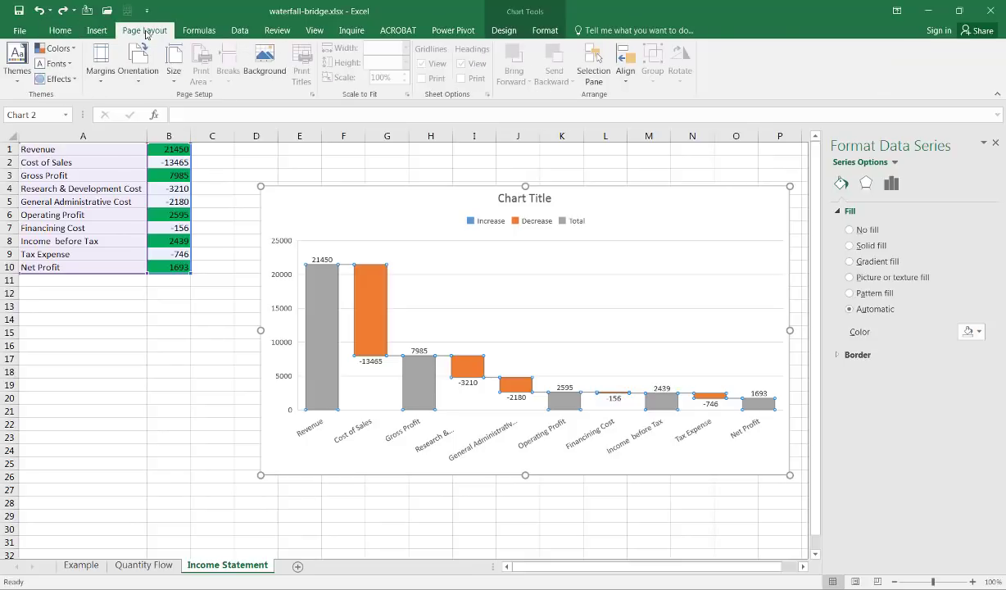
click(71, 48)
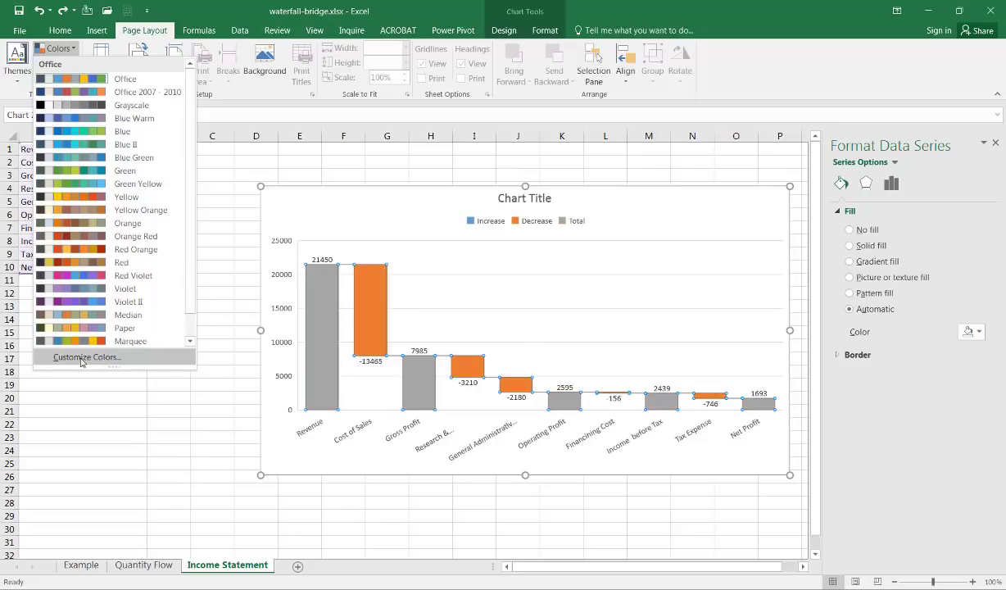
click(81, 358)
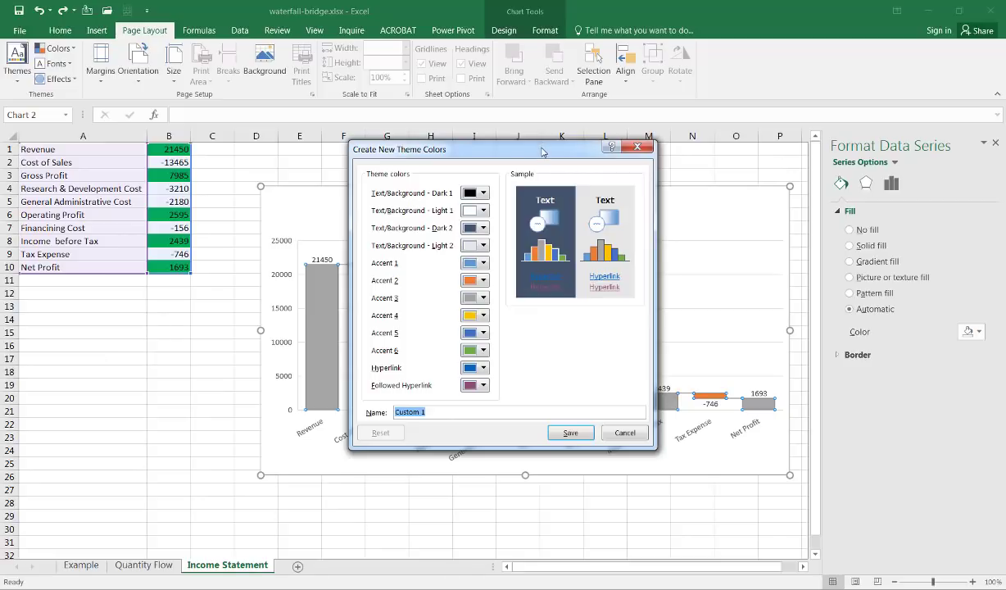
drag(541, 151, 739, 145)
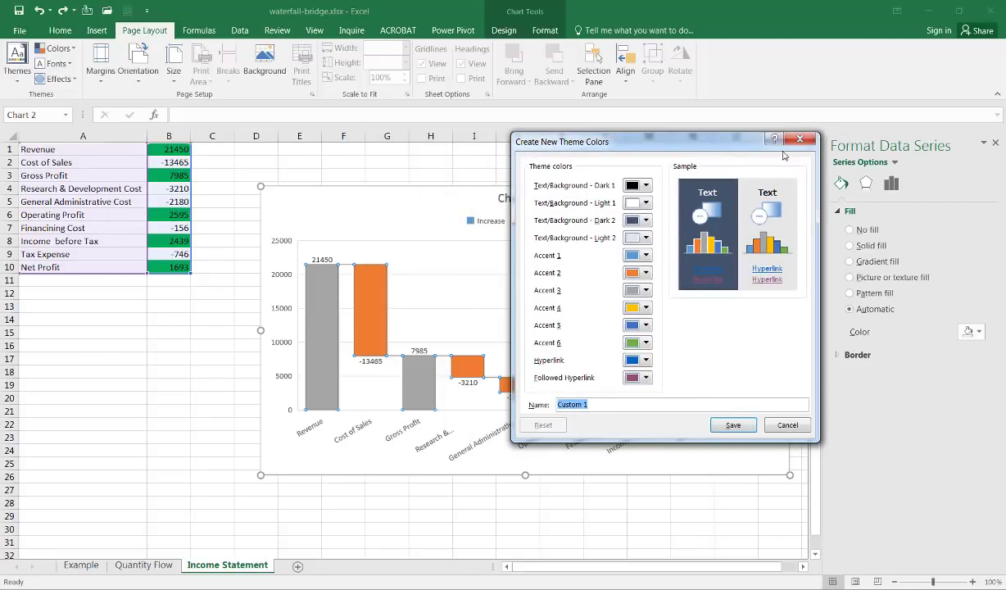
drag(741, 150, 859, 163)
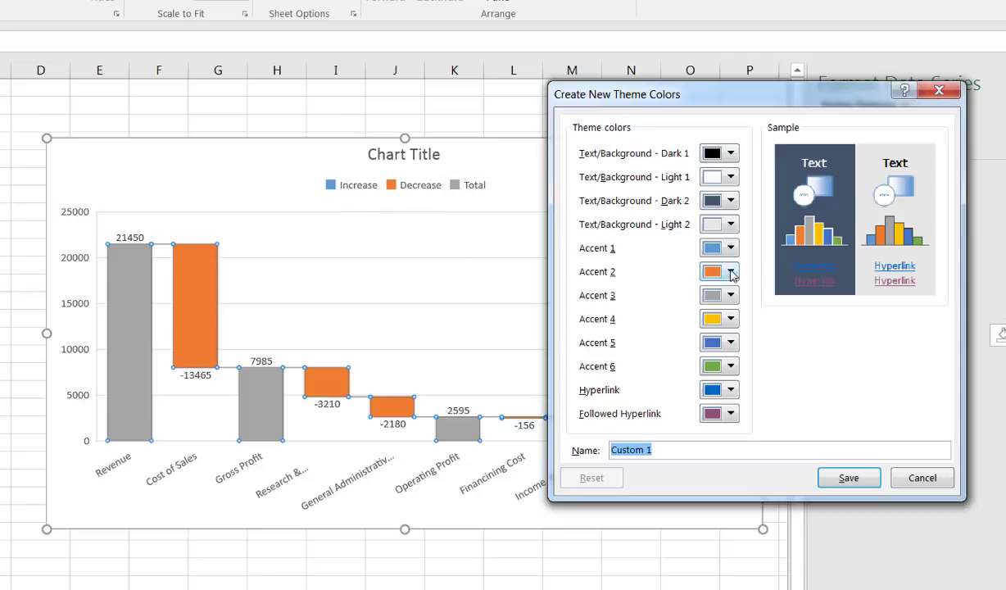
click(720, 248)
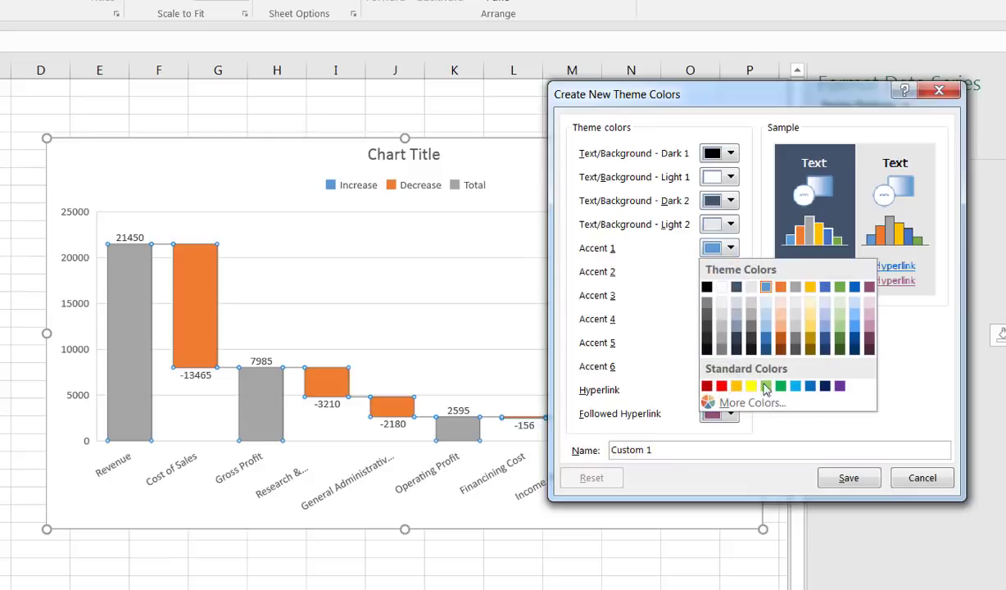
click(766, 386)
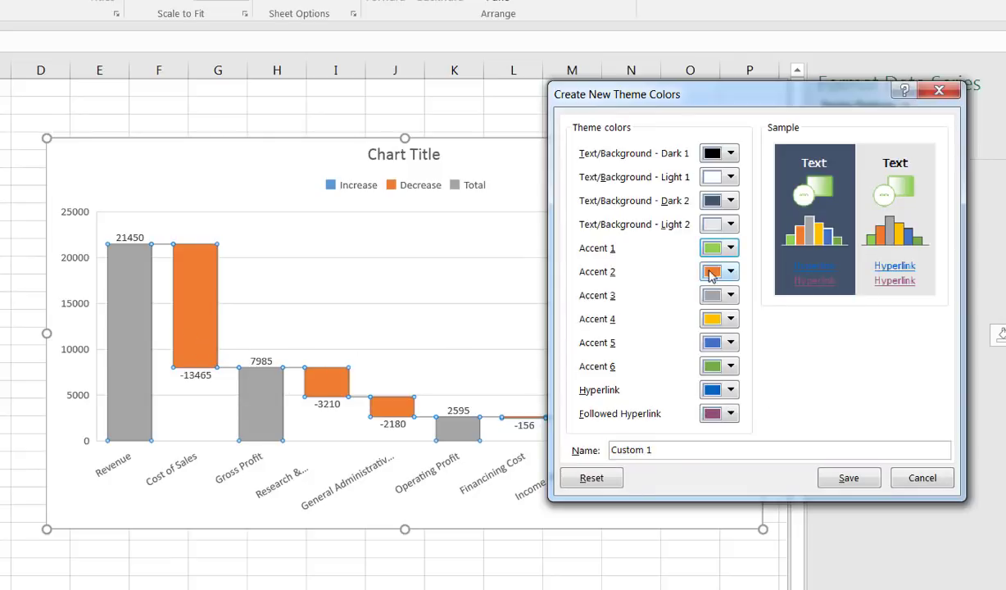
click(730, 272)
click(721, 411)
Step: Name the custom theme colors Waterfall, save them and deselect the chart
click(648, 450)
drag(654, 448, 546, 435)
text(Waterfall)
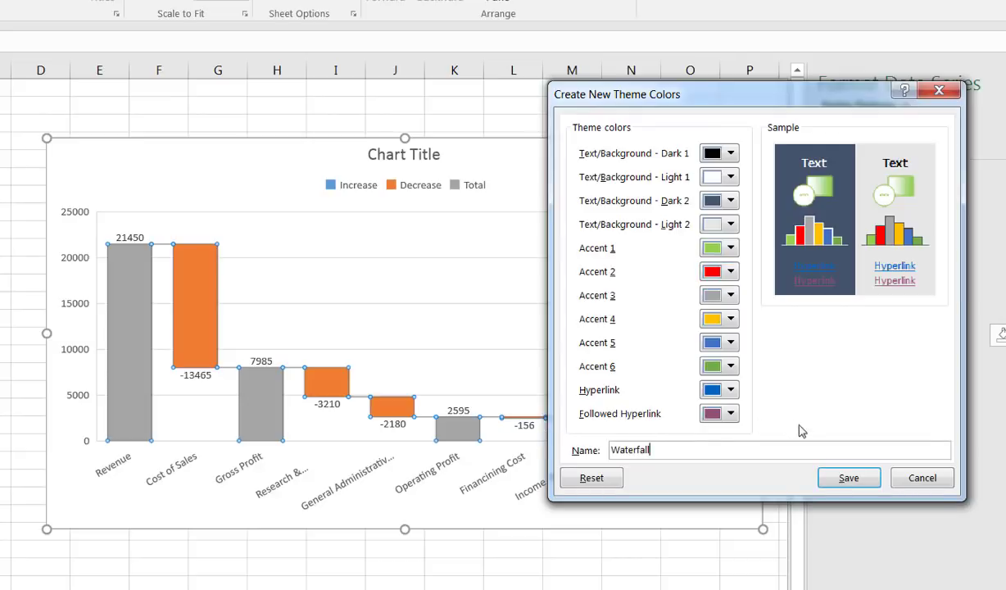
click(837, 475)
click(661, 579)
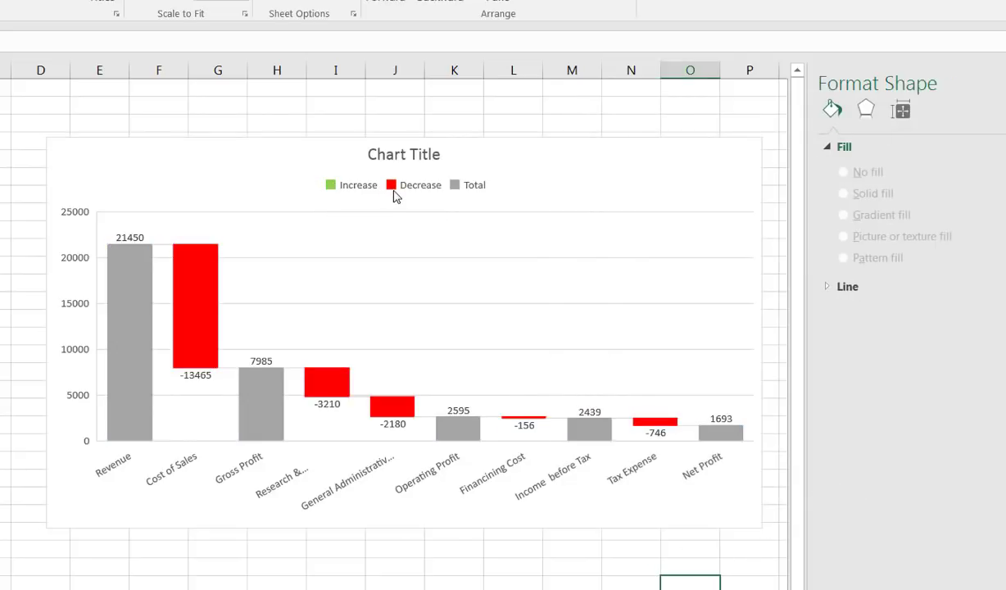
Step: Widen the gap between the waterfall chart's columns to a gap width of about 154%
mouse_move(198, 313)
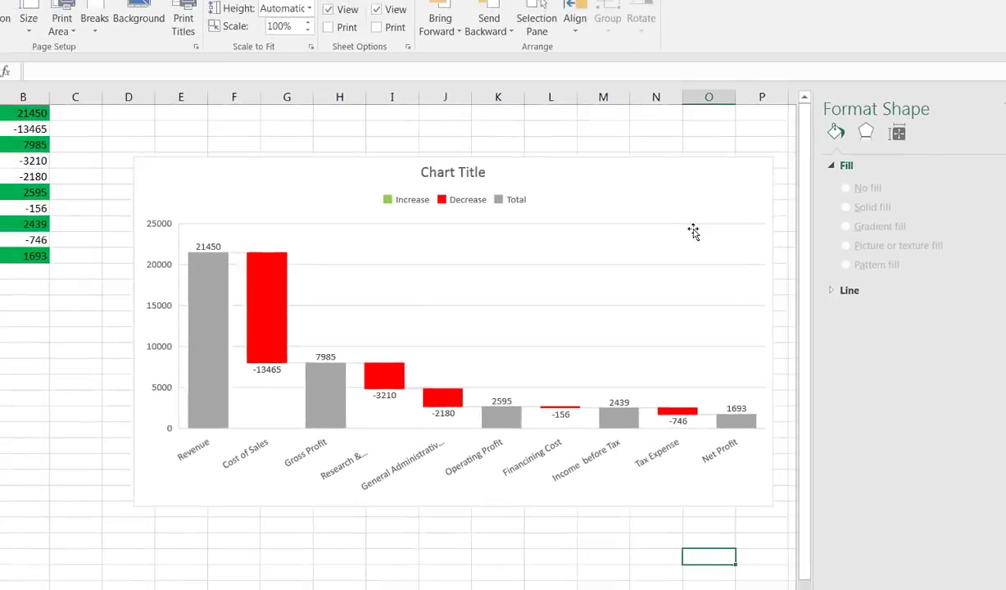
click(678, 218)
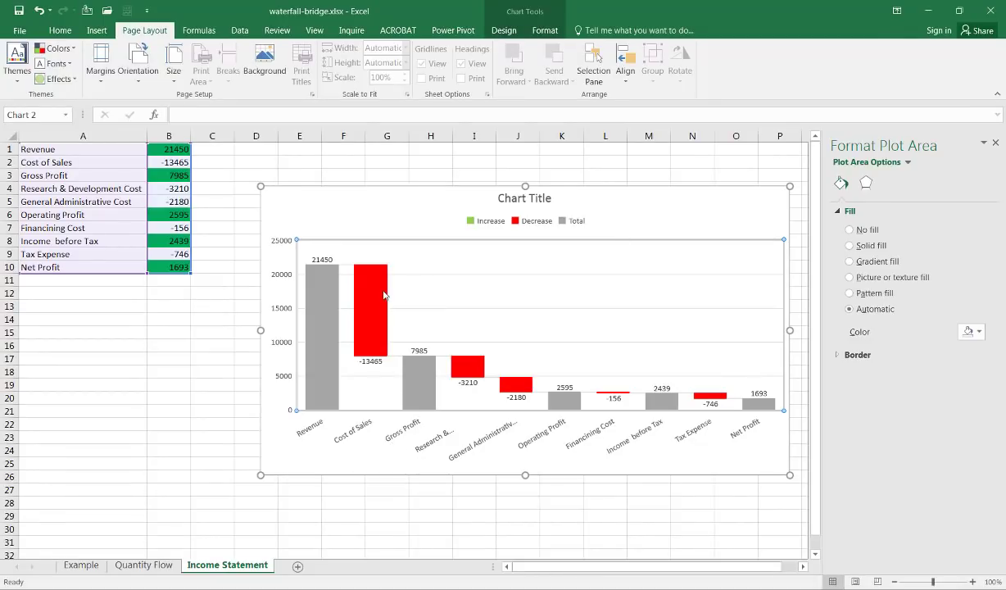
click(329, 311)
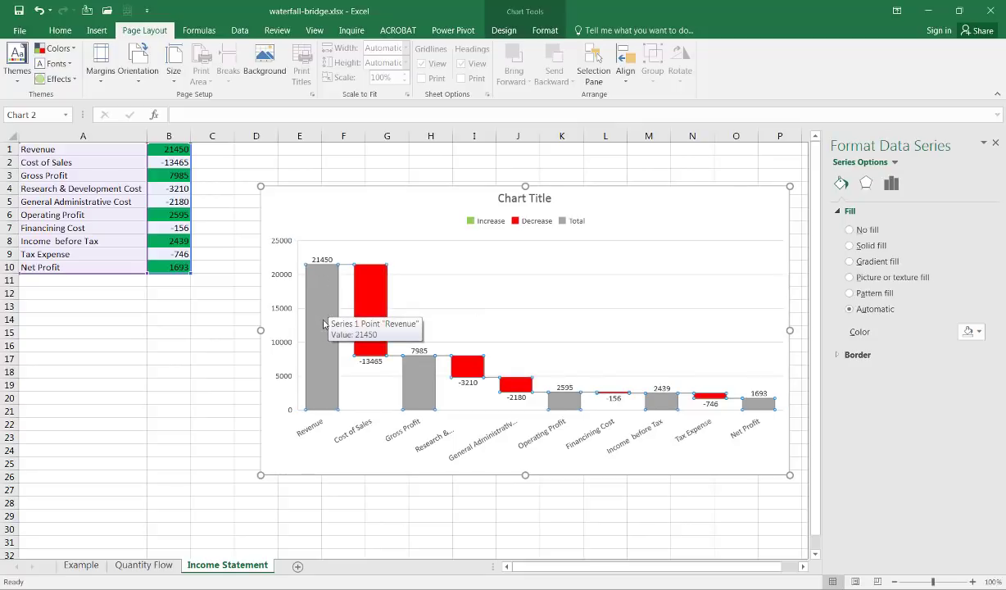
click(891, 183)
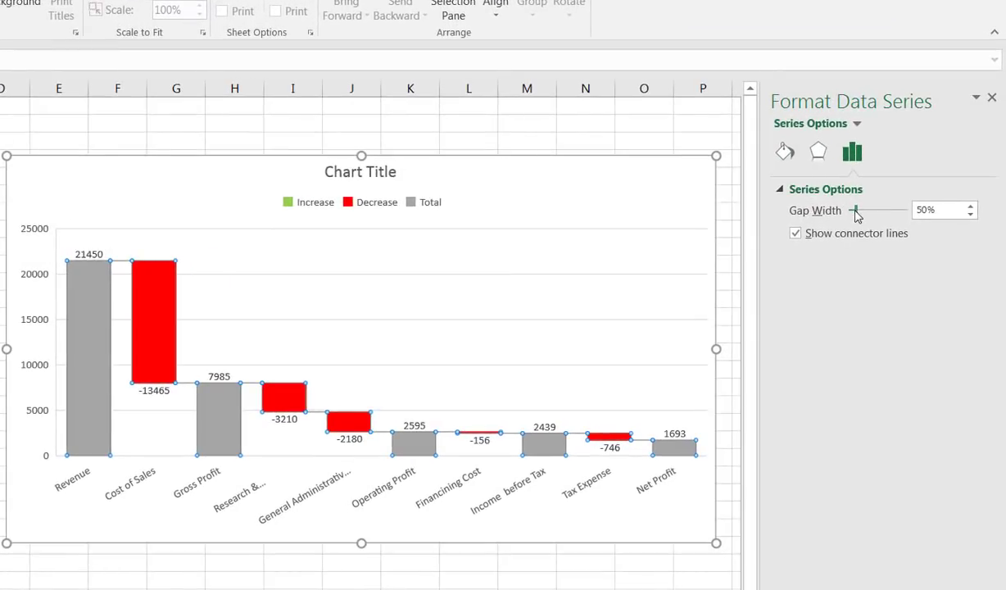
drag(857, 213, 869, 215)
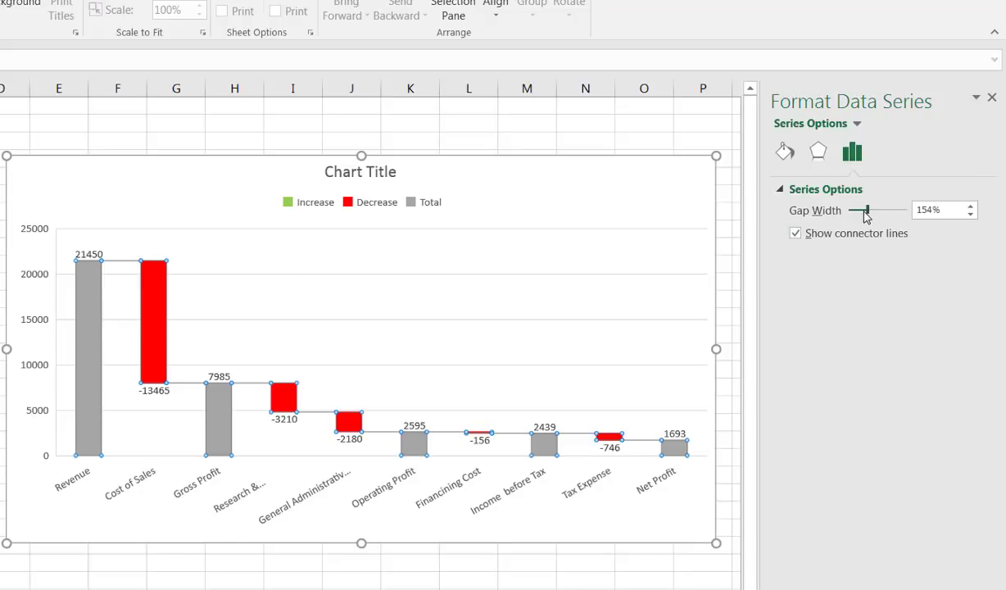
Step: Narrow the waterfall series' gap width to about 86%, and switch its connector lines off and back on
drag(866, 211, 858, 210)
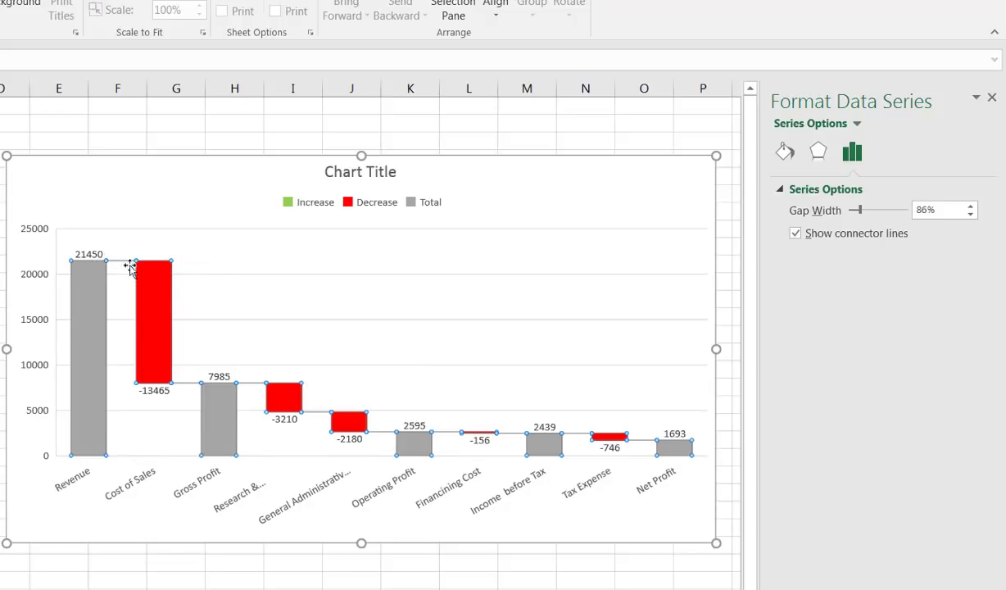
click(796, 234)
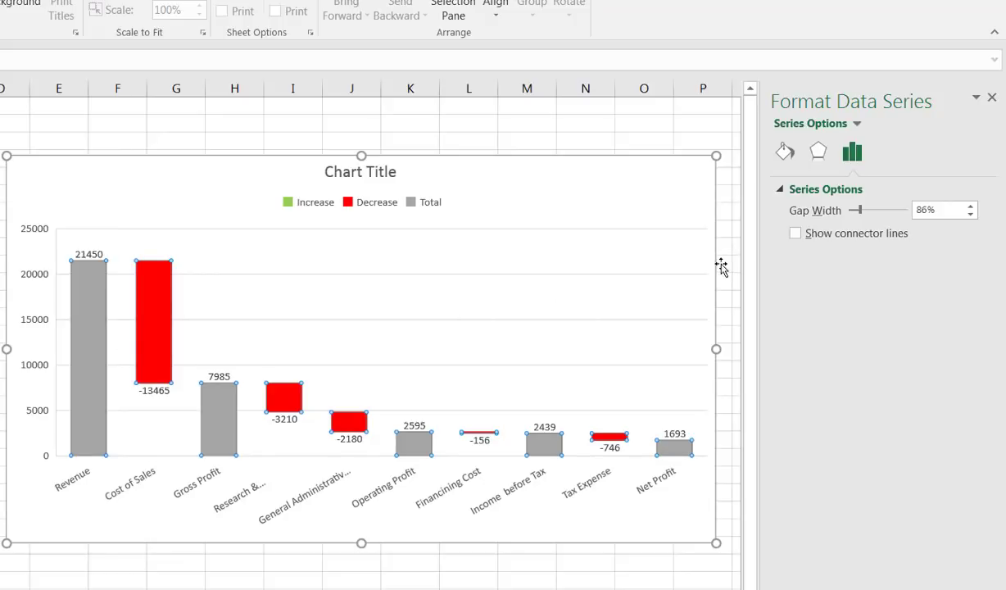
click(796, 233)
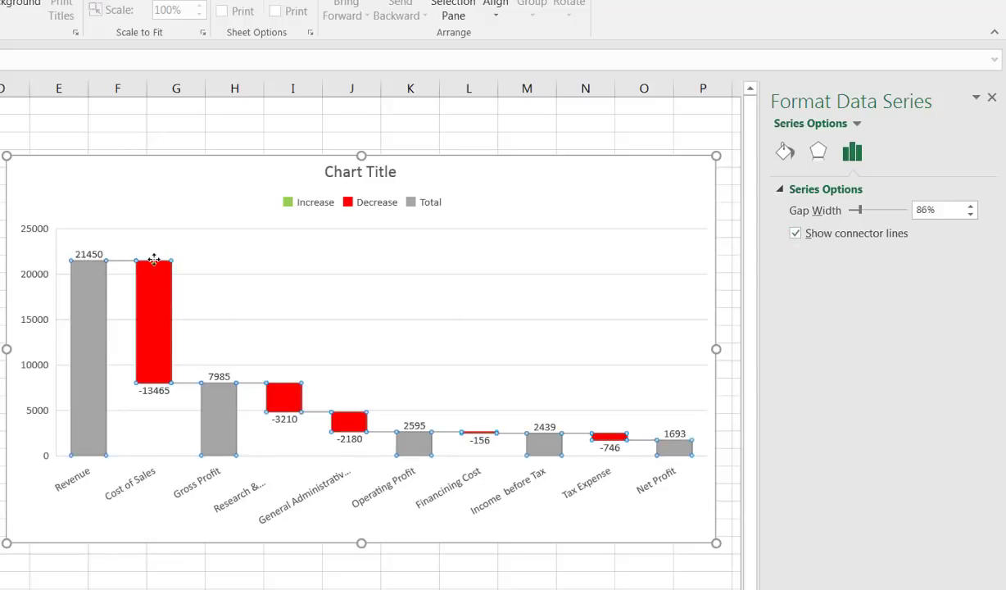
Step: Delete the major gridlines from the income statement waterfall chart
click(541, 274)
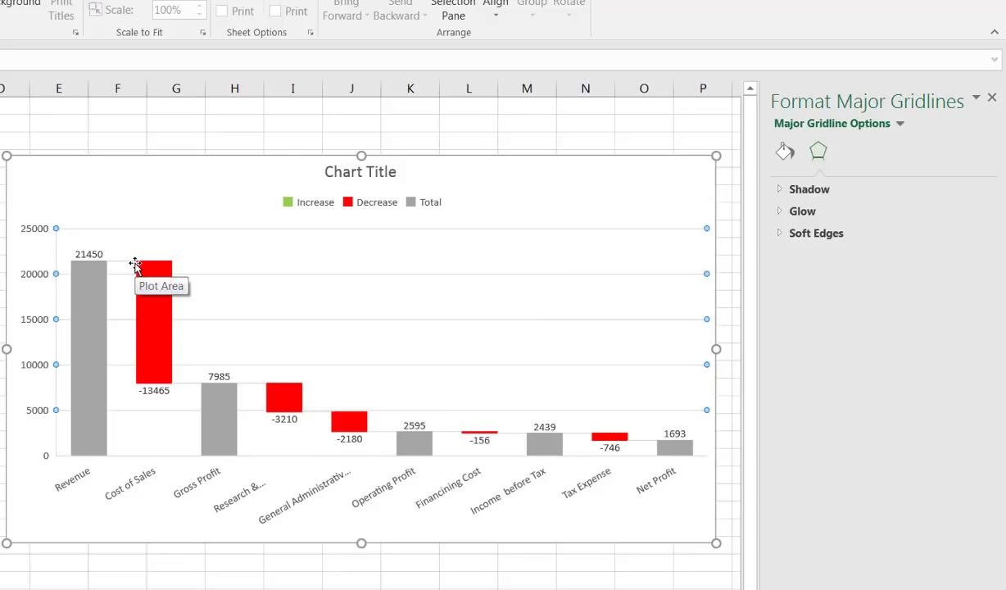
key(Escape)
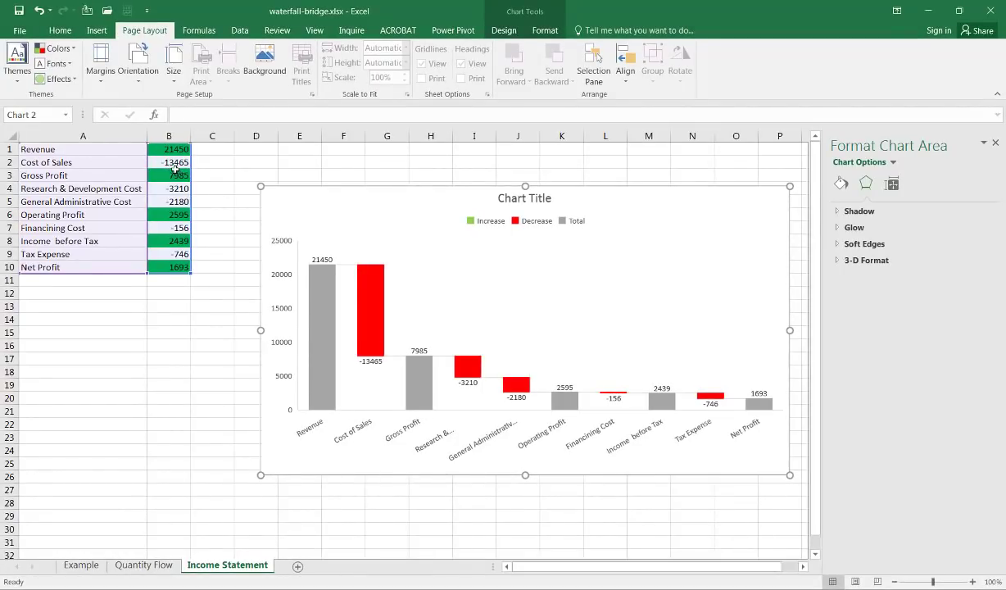
Step: On the Quantity Flow sheet, set the waterfall chart's Opening column as a total
click(158, 568)
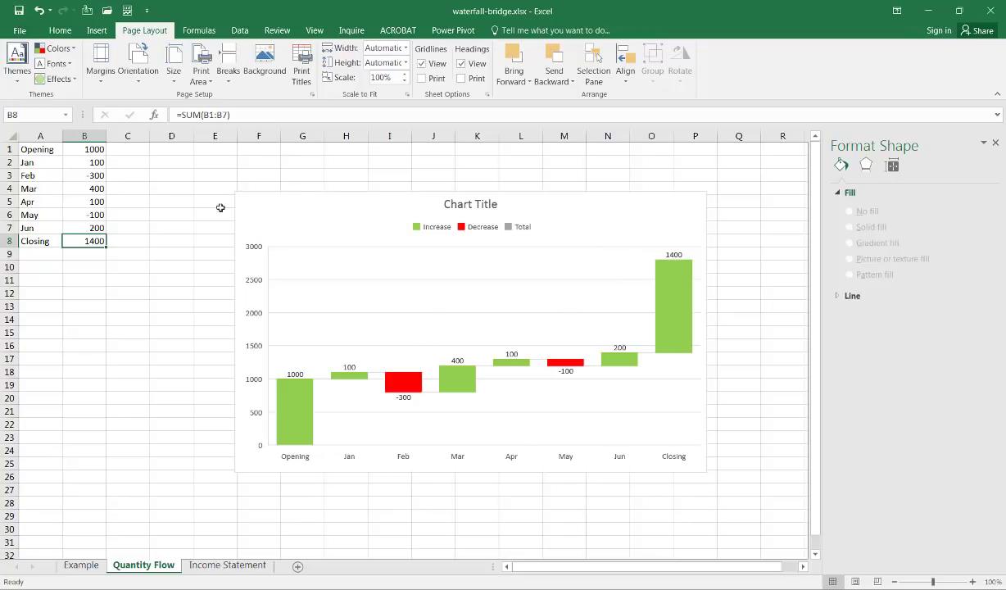
click(297, 405)
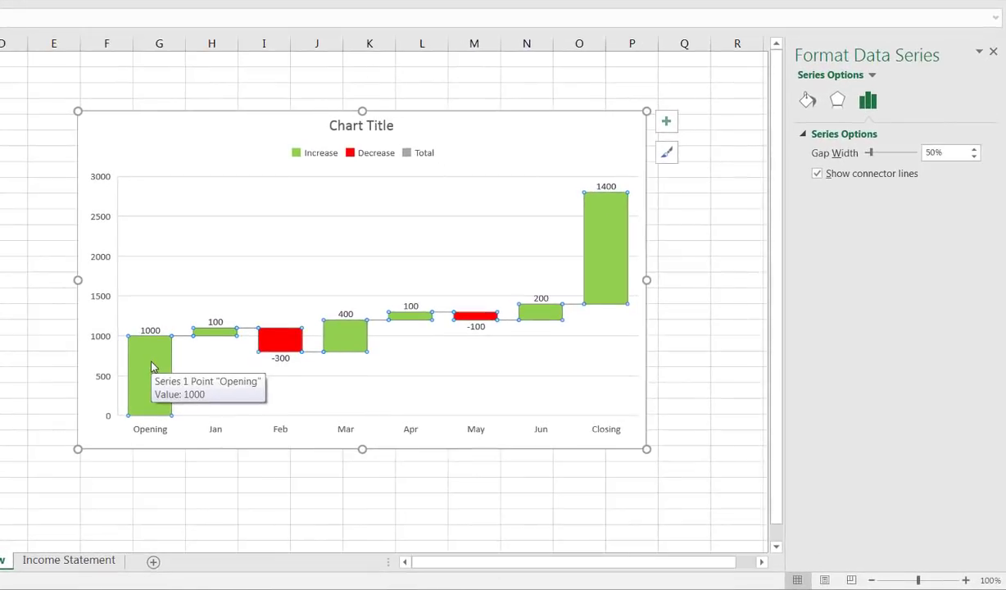
click(152, 366)
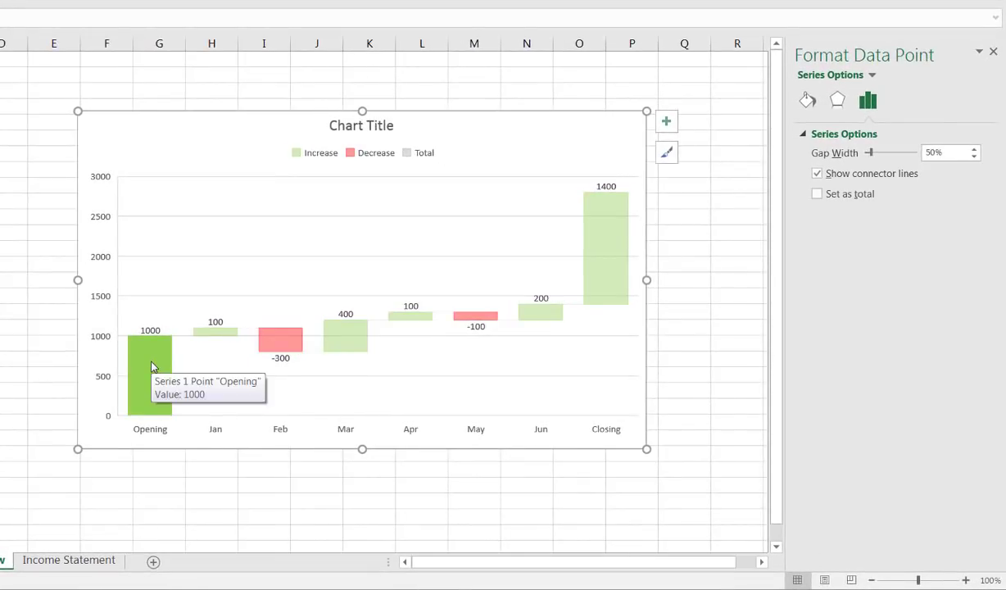
right_click(152, 366)
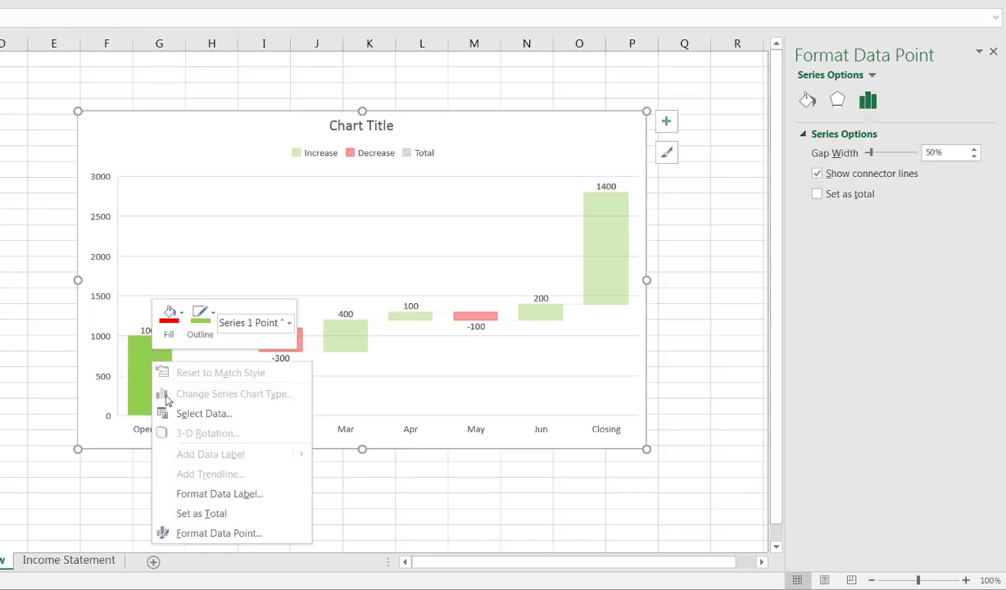
click(212, 518)
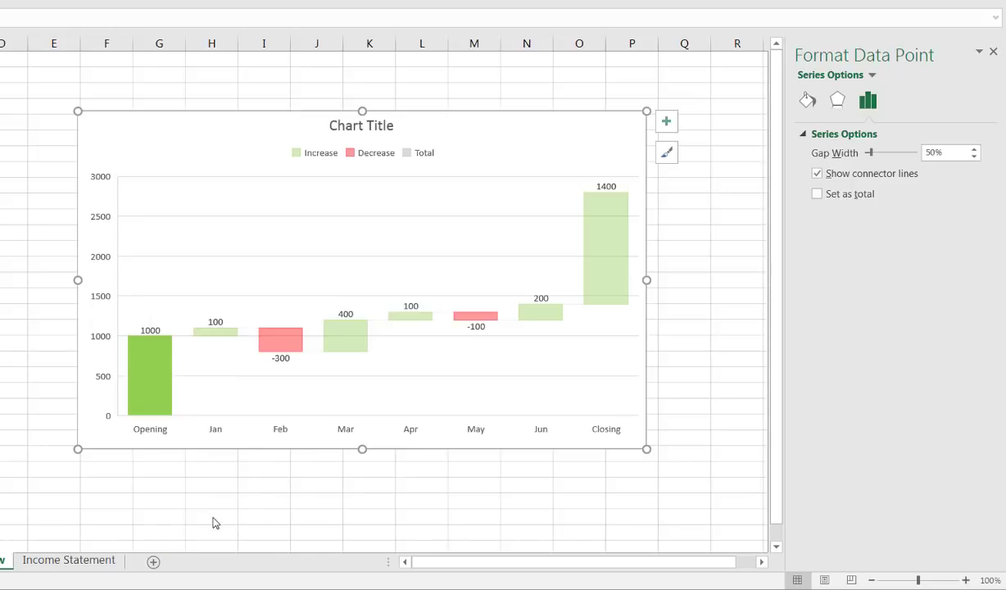
Step: Set the Closing column of the quantity waterfall chart as a total and deselect the chart
click(603, 254)
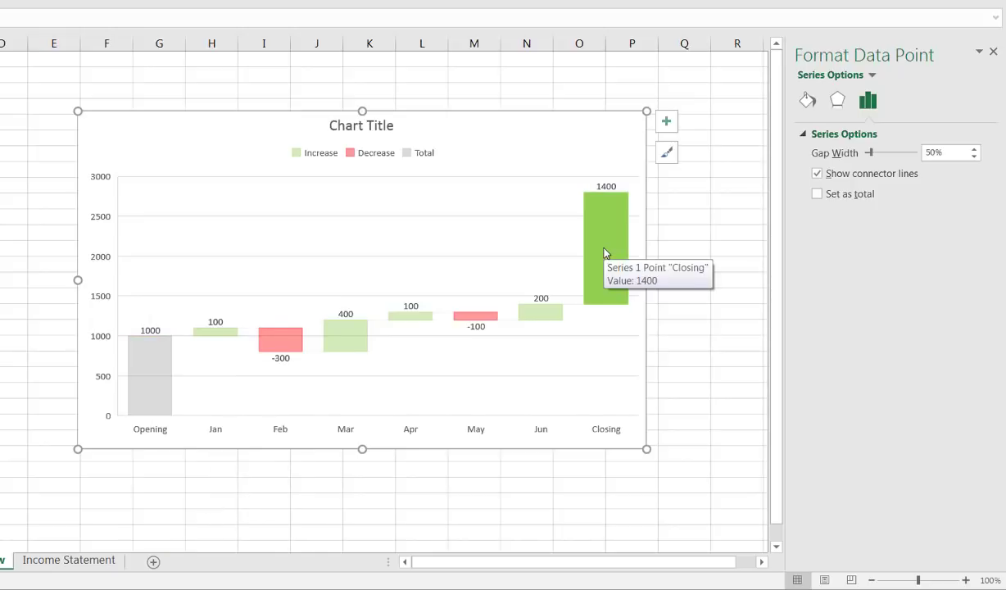
right_click(603, 254)
click(641, 399)
click(680, 386)
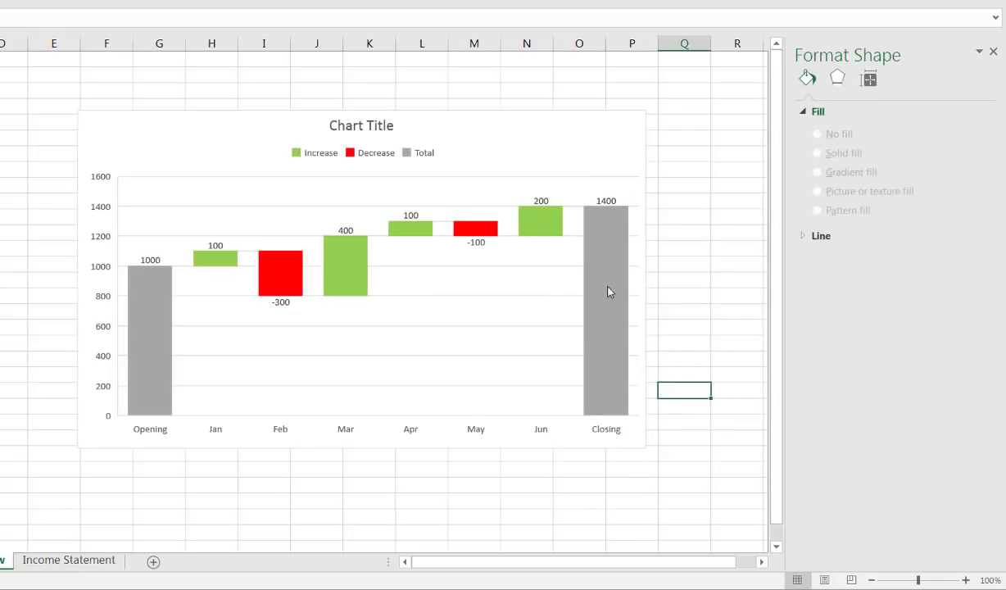
mouse_move(152, 318)
mouse_move(210, 266)
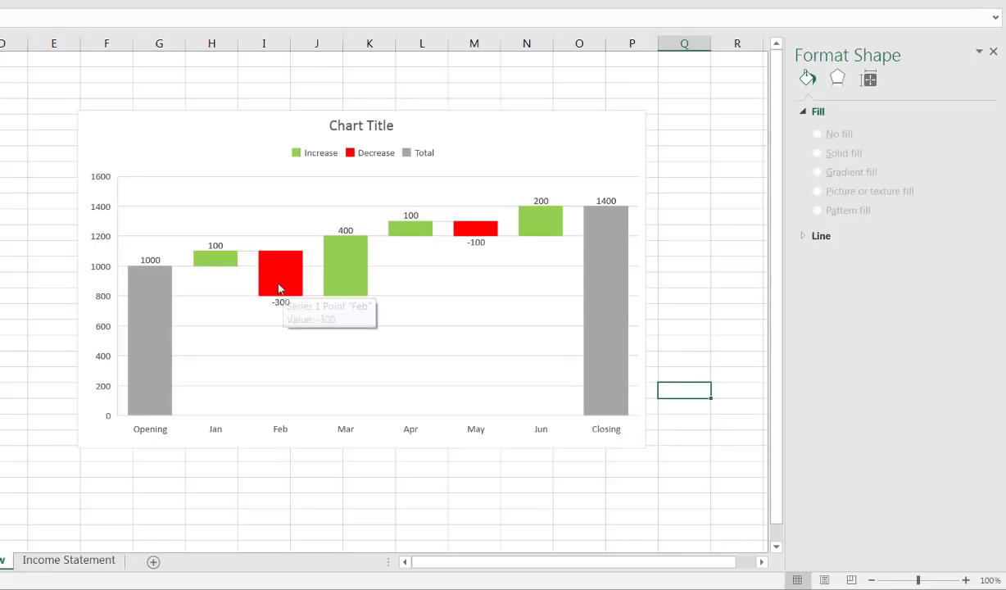
mouse_move(273, 276)
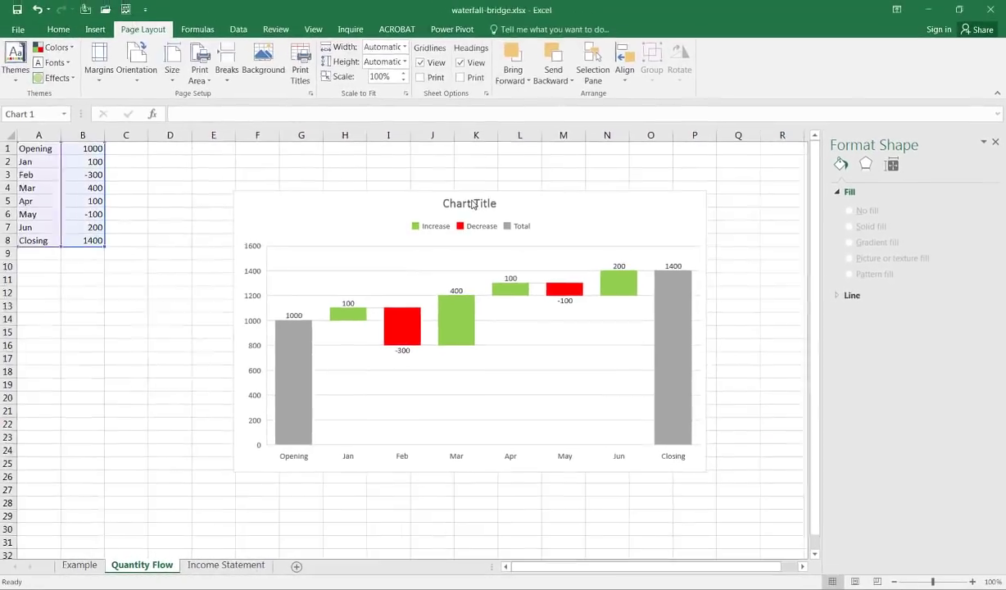
Step: Select the whole title text of the quantity waterfall chart
click(365, 125)
drag(443, 205, 472, 205)
triple_click(465, 204)
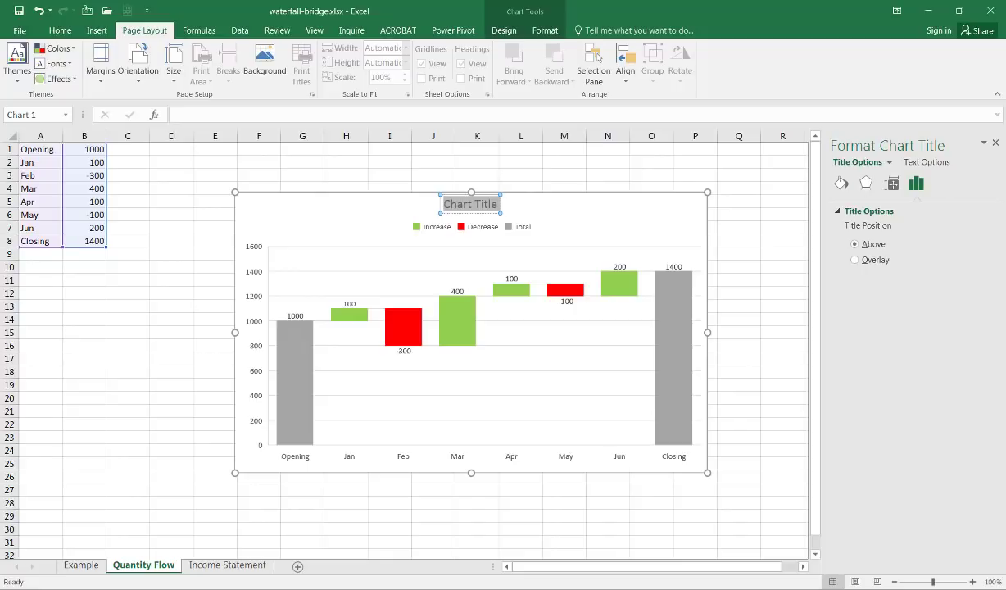
Step: Close the formatting pane and move the quantity chart closer to its data, with its upper-left corner near cell C3
click(996, 144)
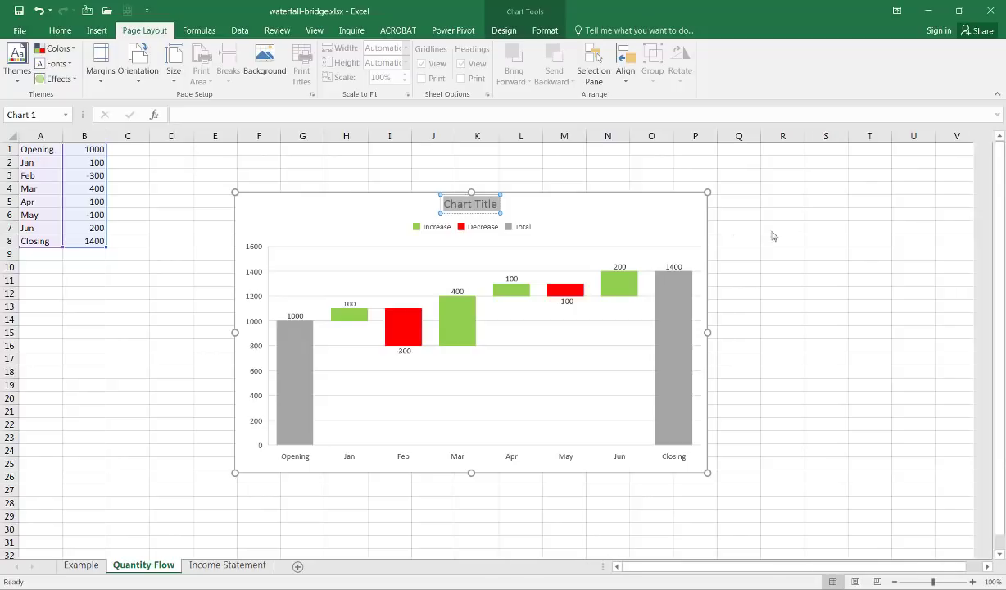
click(629, 196)
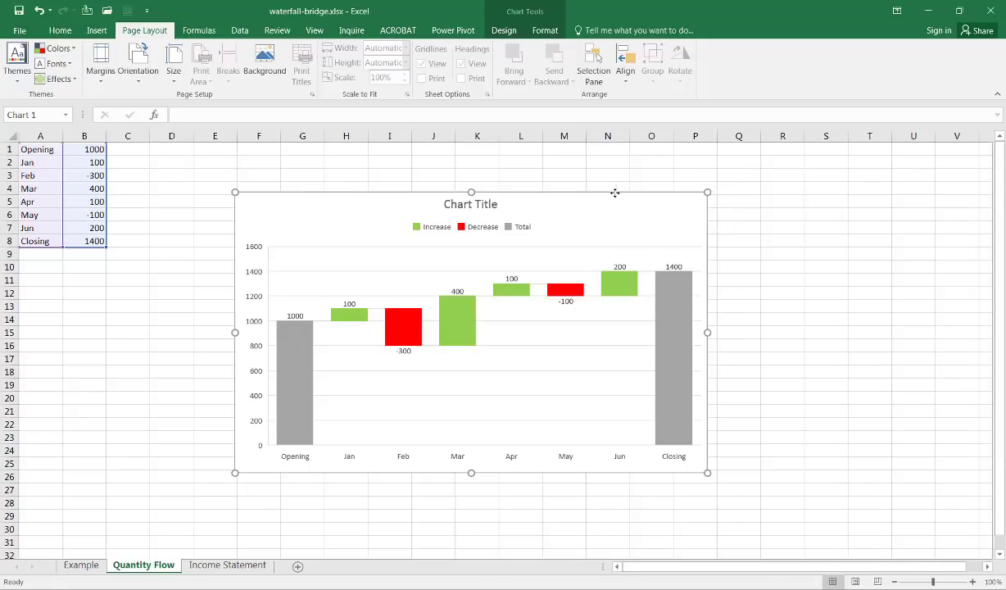
drag(629, 196, 539, 176)
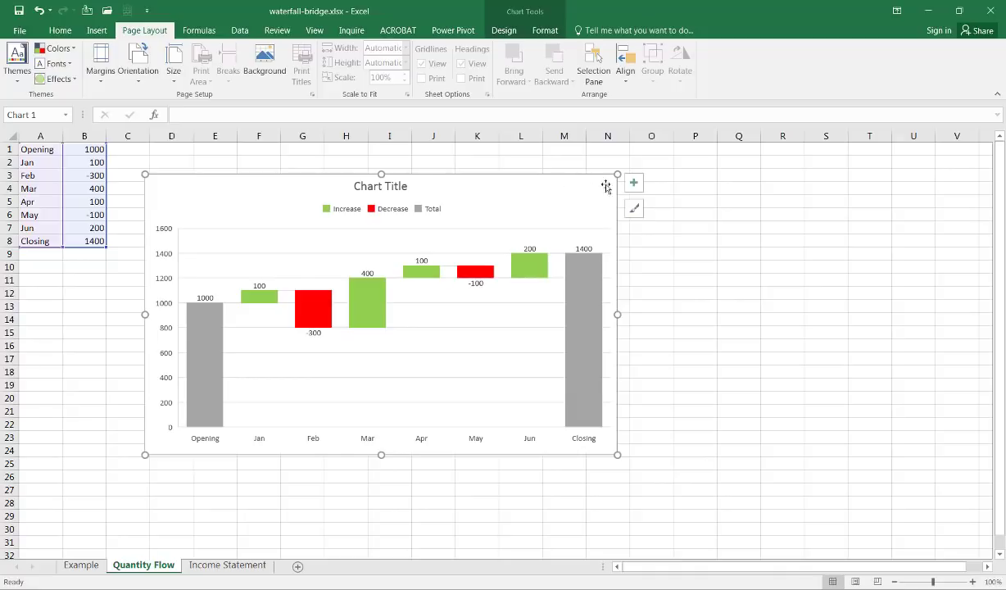
Step: Paste the copied waterfall chart as a picture at cell P8 and move it to partly overlap the original chart
click(699, 245)
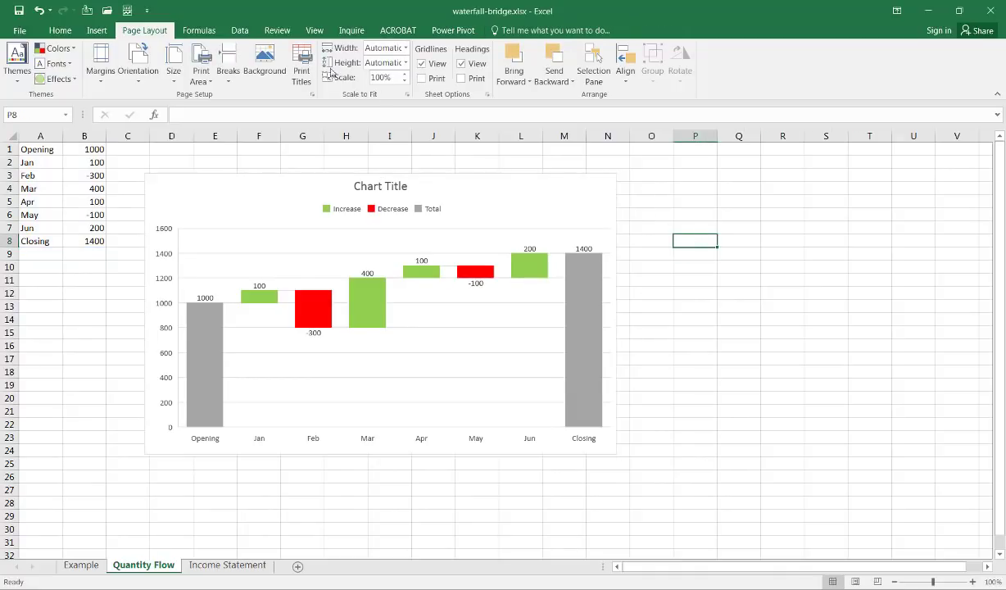
click(63, 32)
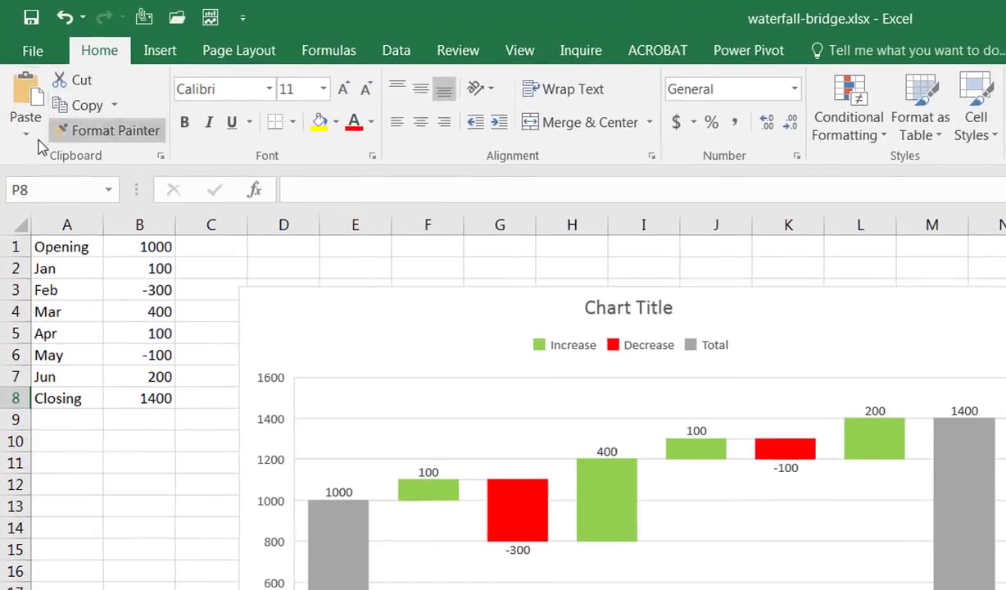
click(20, 107)
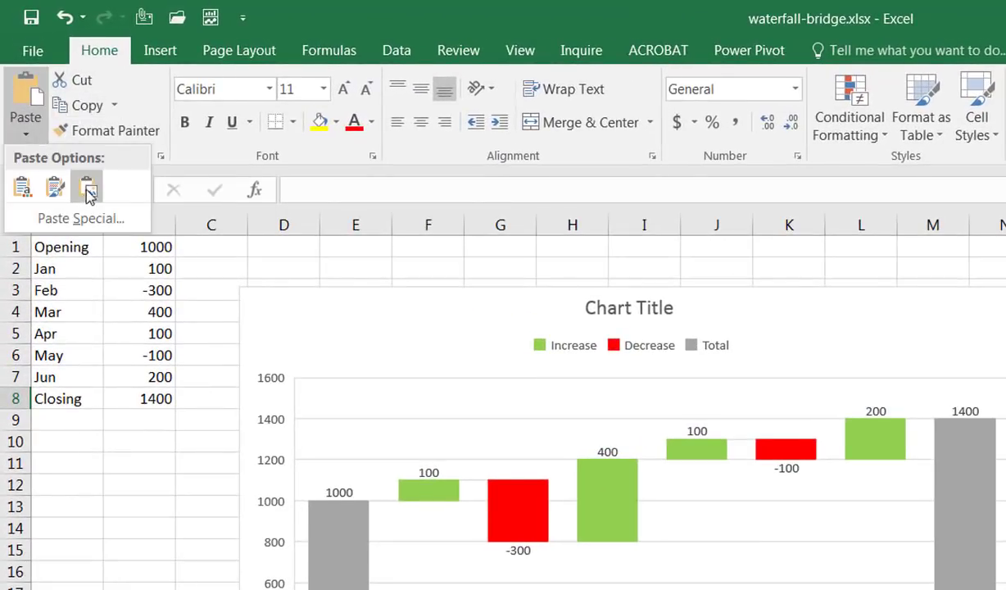
click(89, 190)
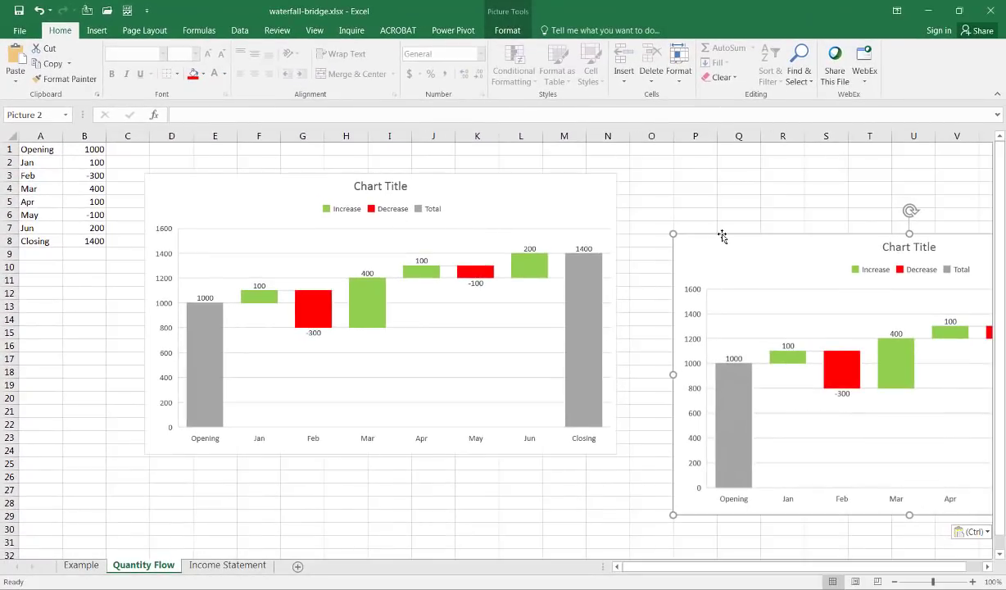
drag(717, 242, 573, 212)
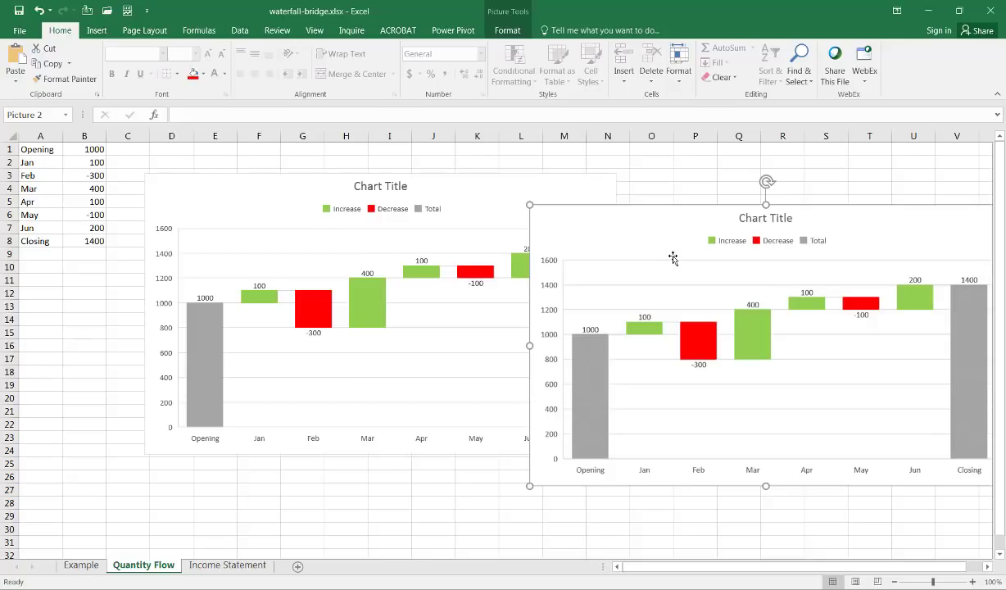
click(429, 348)
click(775, 382)
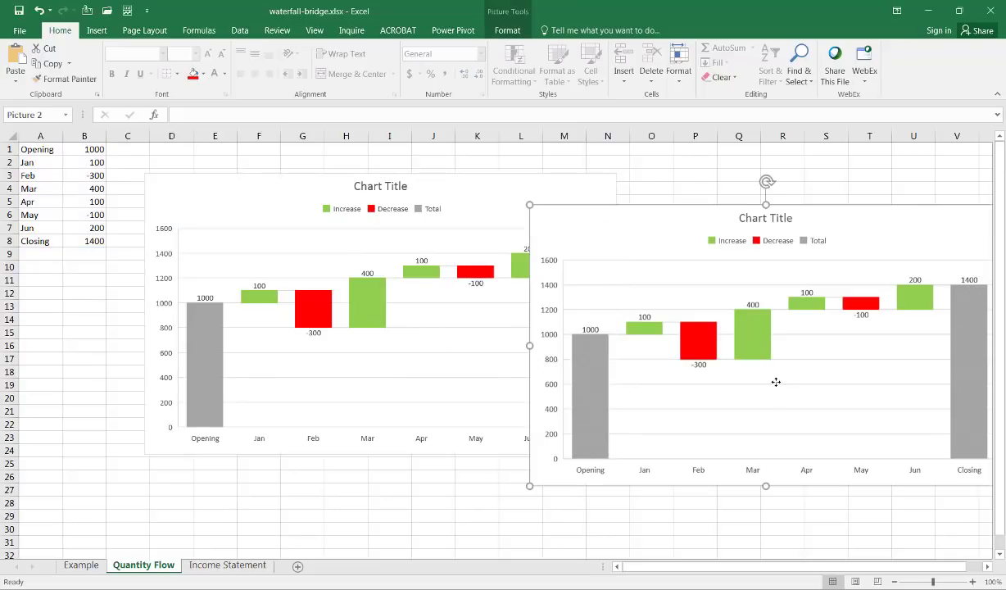